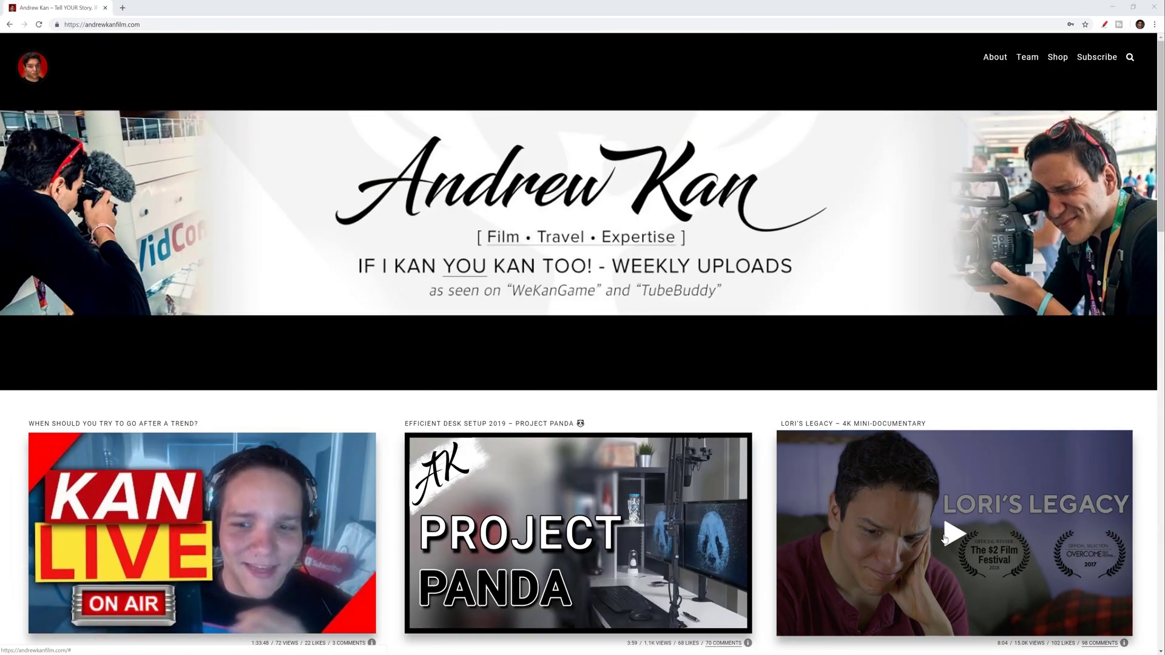
Preview the Lori's Legacy video, close it, and scroll through the page.
click(945, 538)
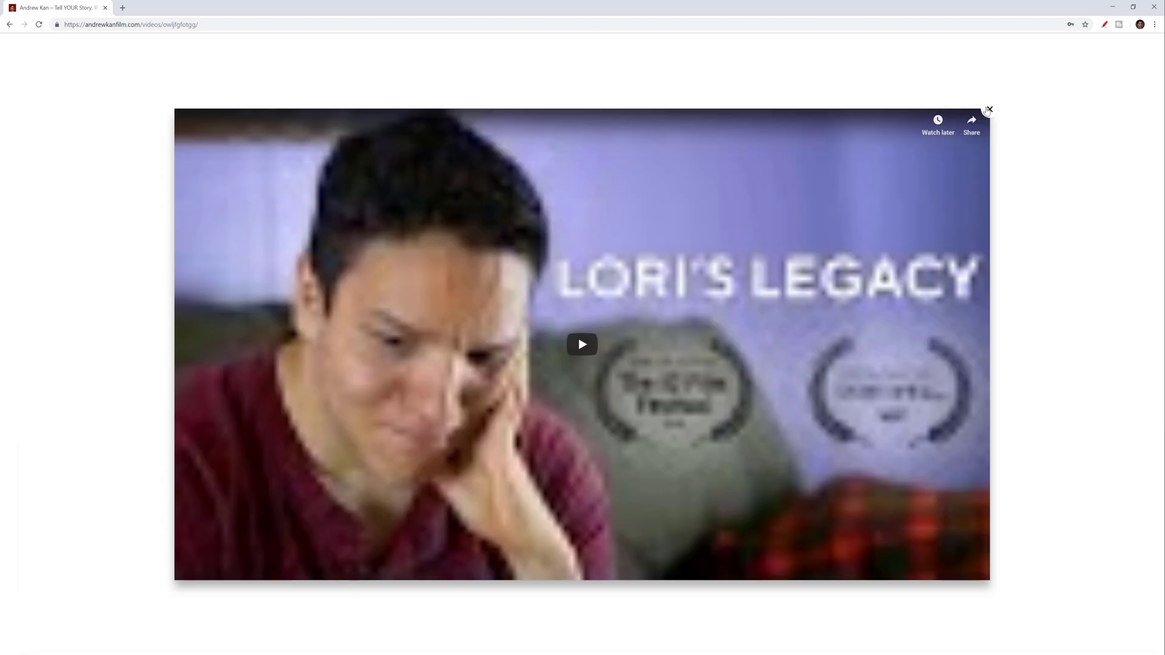
click(988, 109)
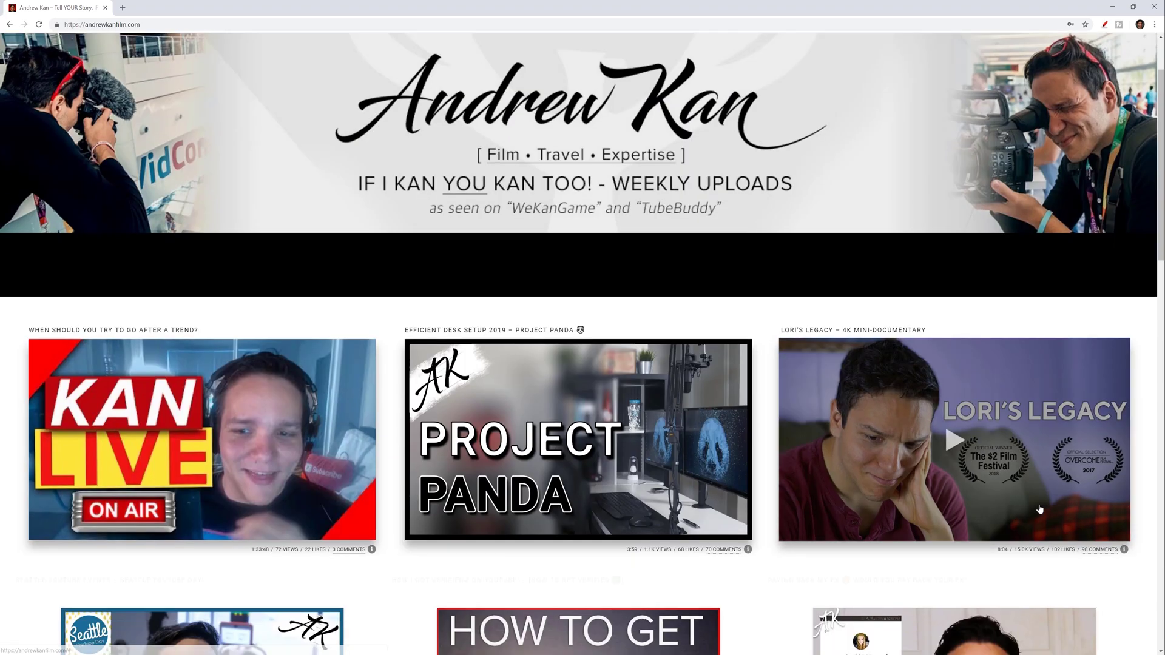
scroll(780, 521, down, 5)
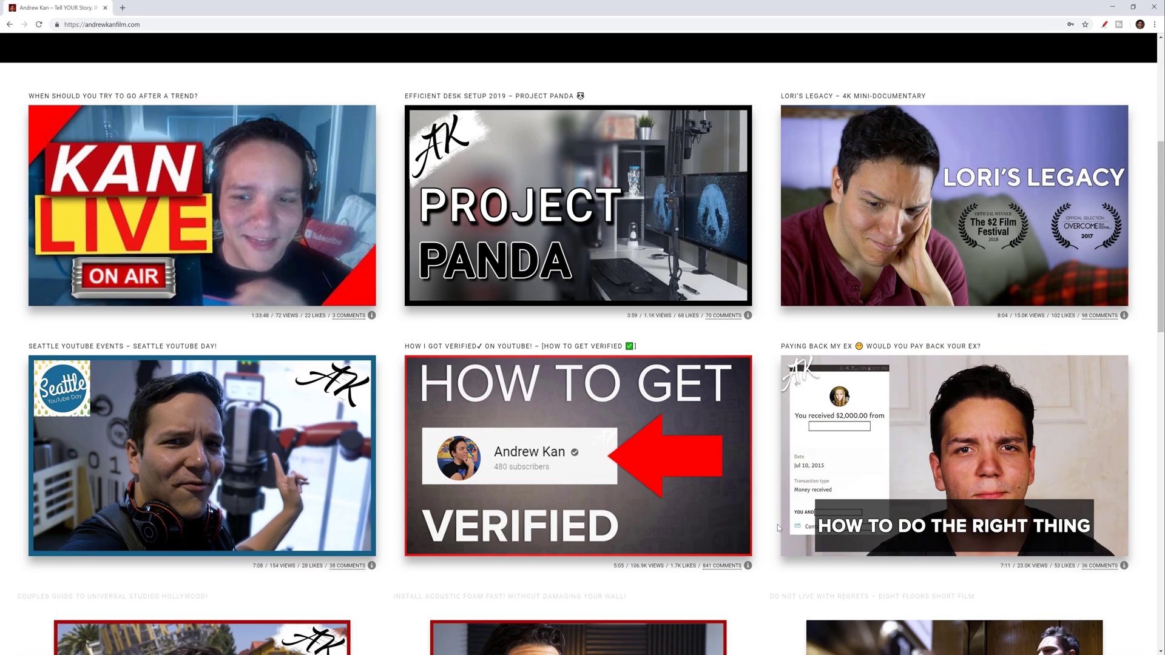
scroll(785, 487, down, 8)
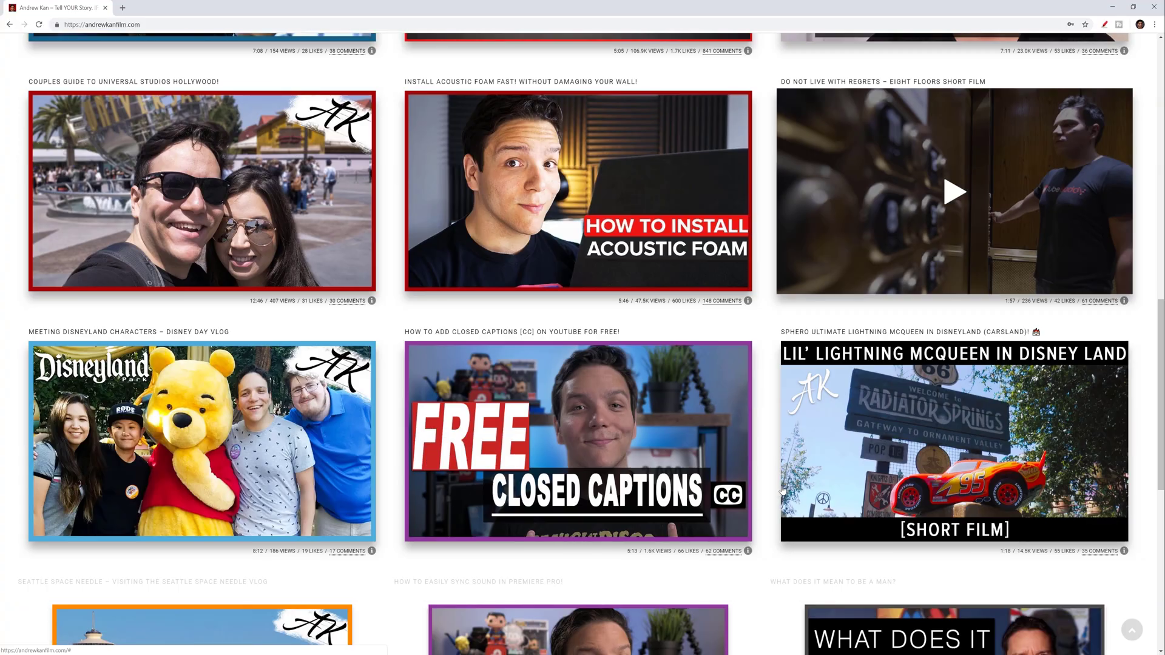
scroll(781, 490, down, 8)
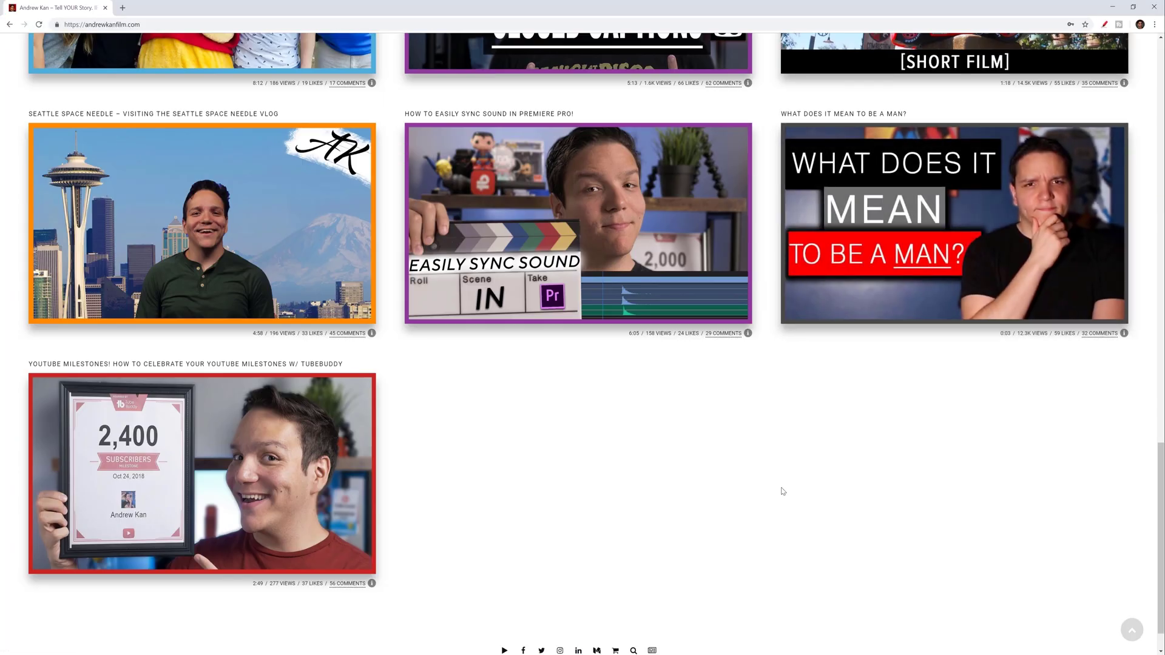
scroll(782, 490, up, 3)
scroll(782, 490, up, 15)
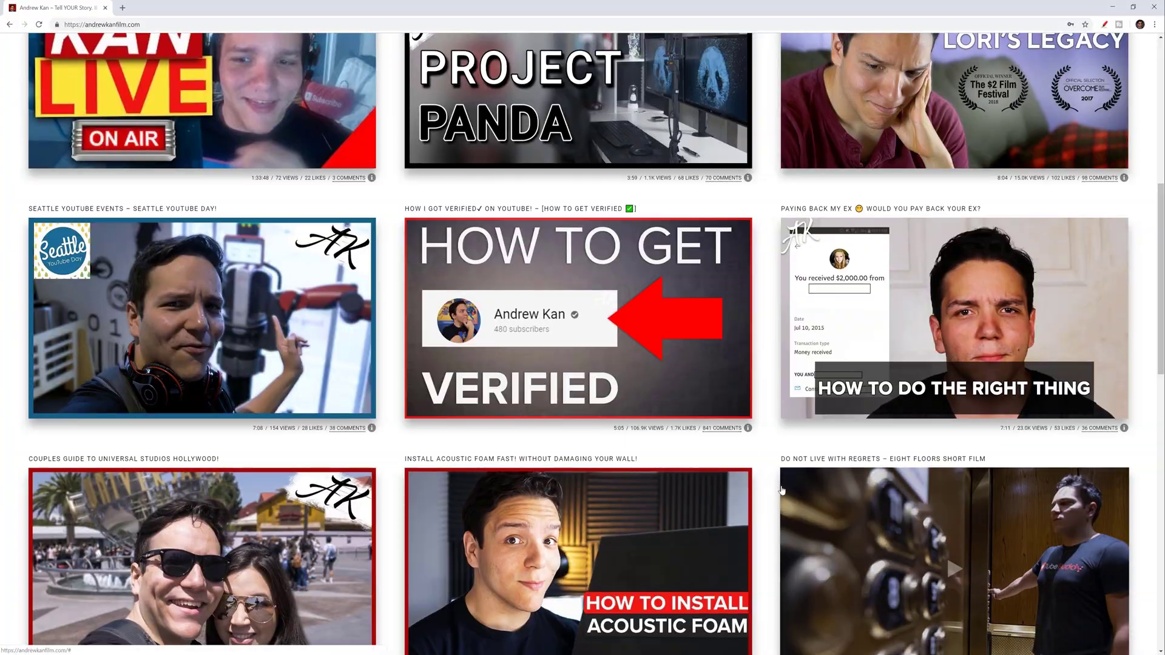
scroll(782, 487, up, 3)
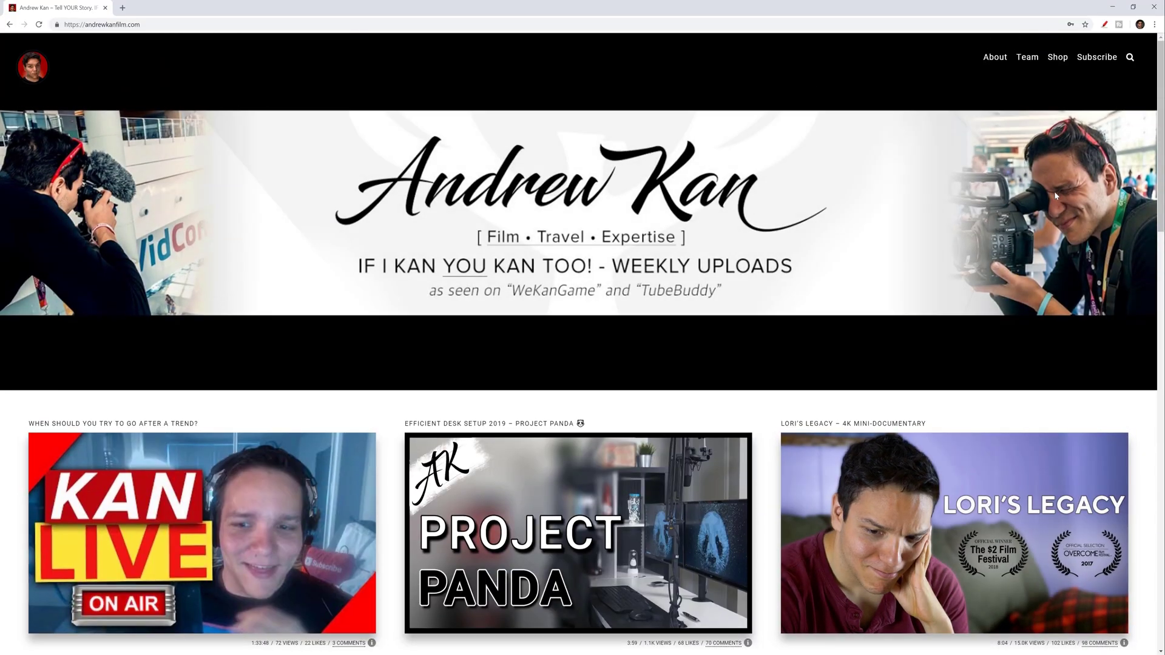
Load rivyt.com and scroll through its features, designs and Basic pricing and back up.
key(ctrl+l)
text(rivyt.co)
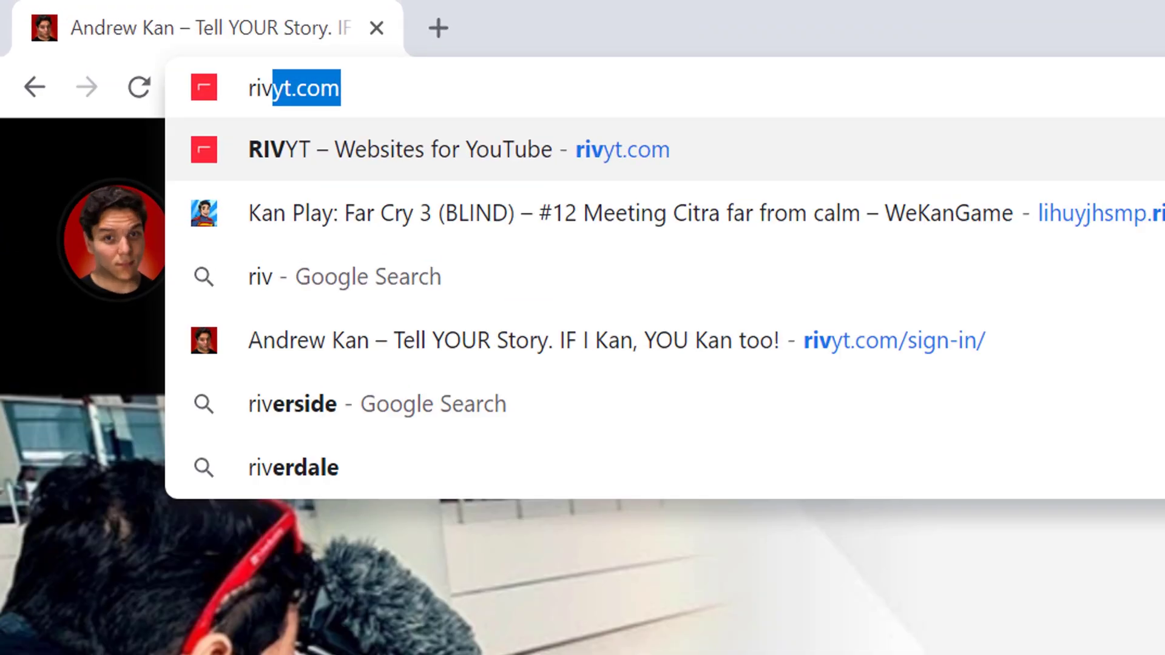
text(m/kan)
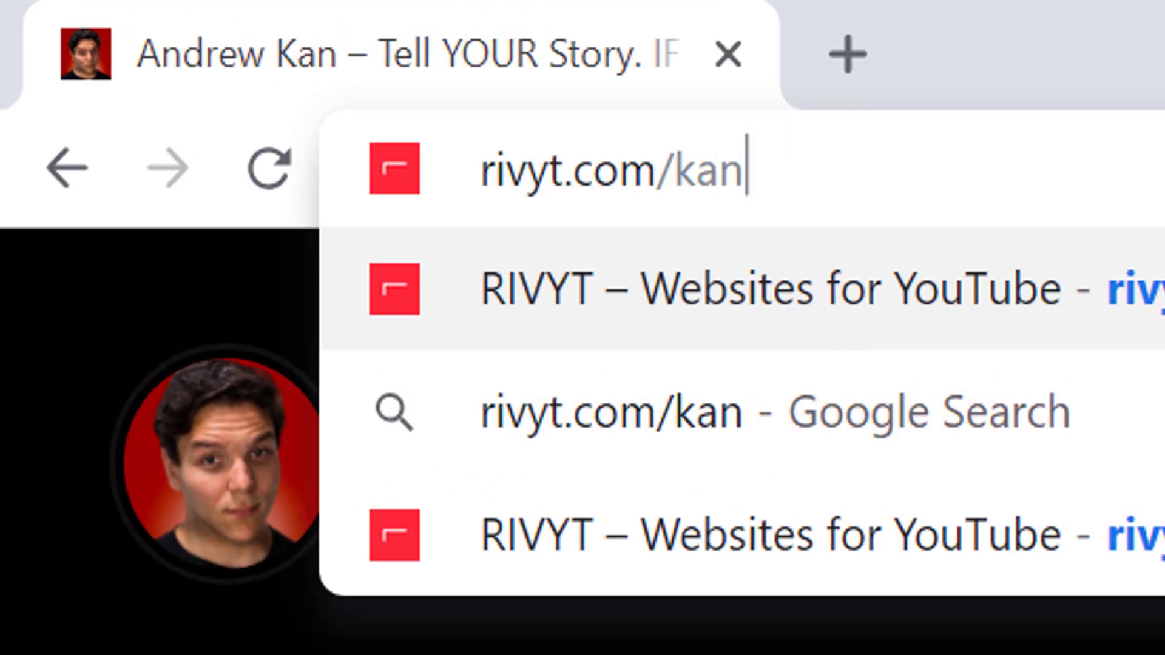
key(Return)
scroll(795, 429, down, 12)
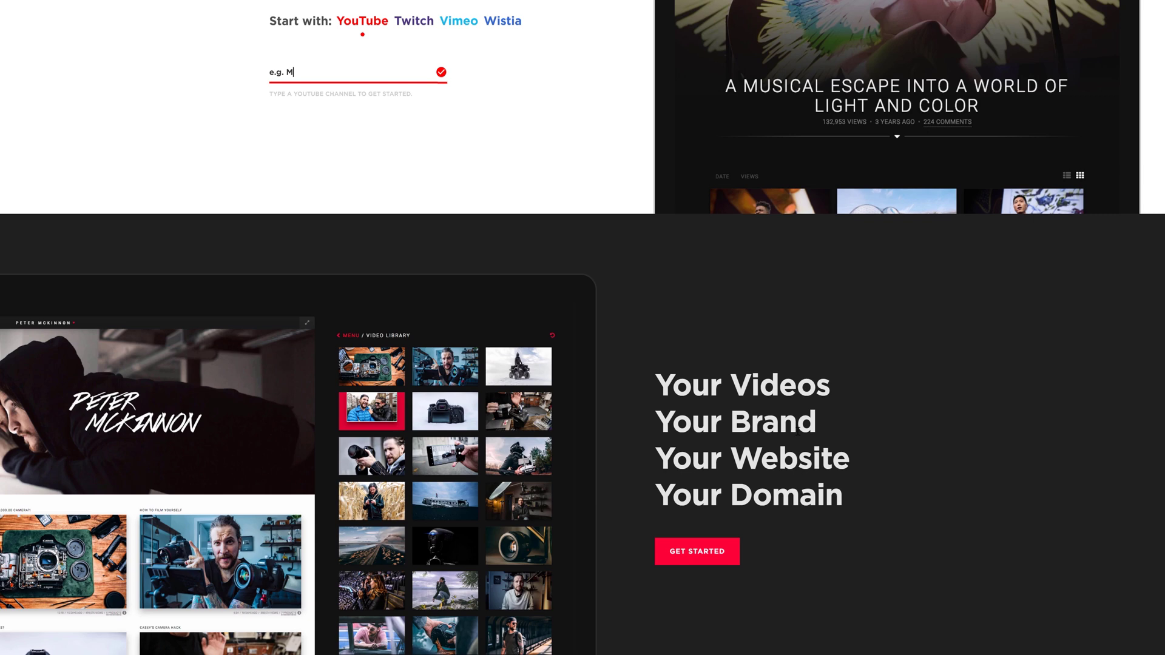
scroll(796, 429, down, 20)
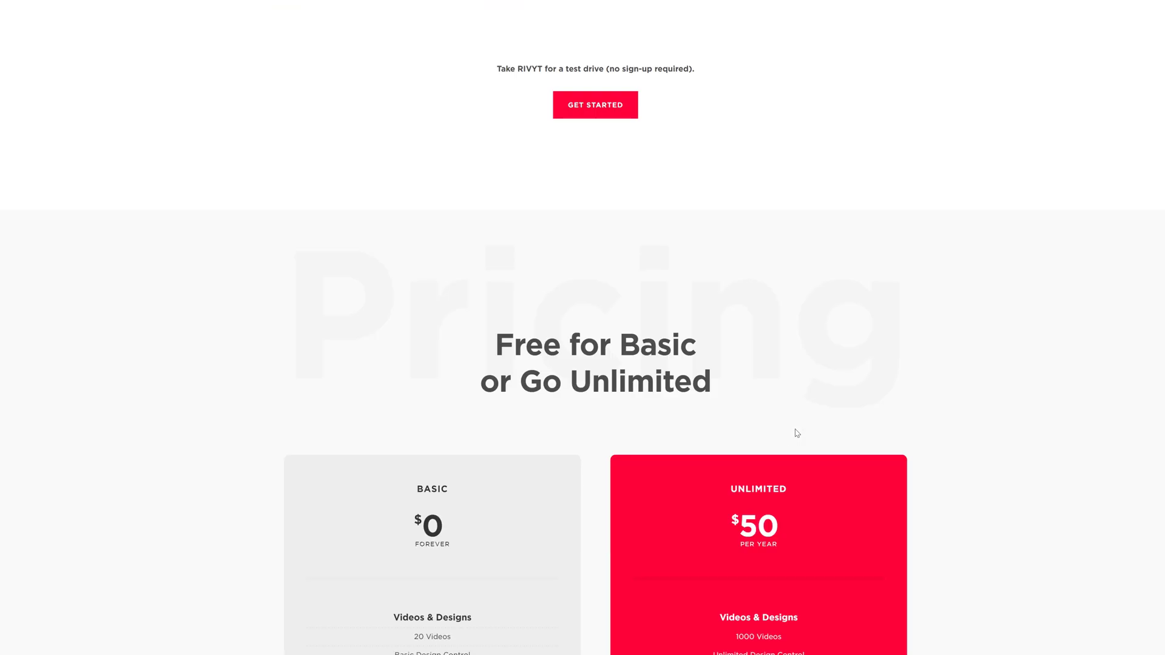
scroll(785, 425, down, 20)
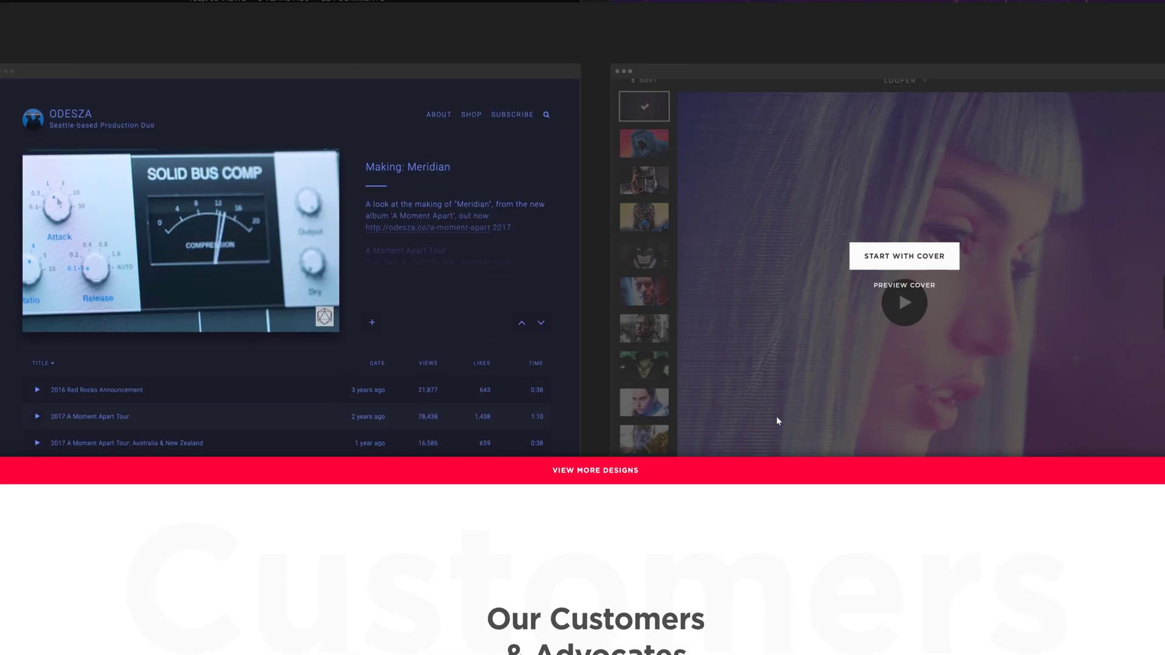
scroll(770, 416, up, 18)
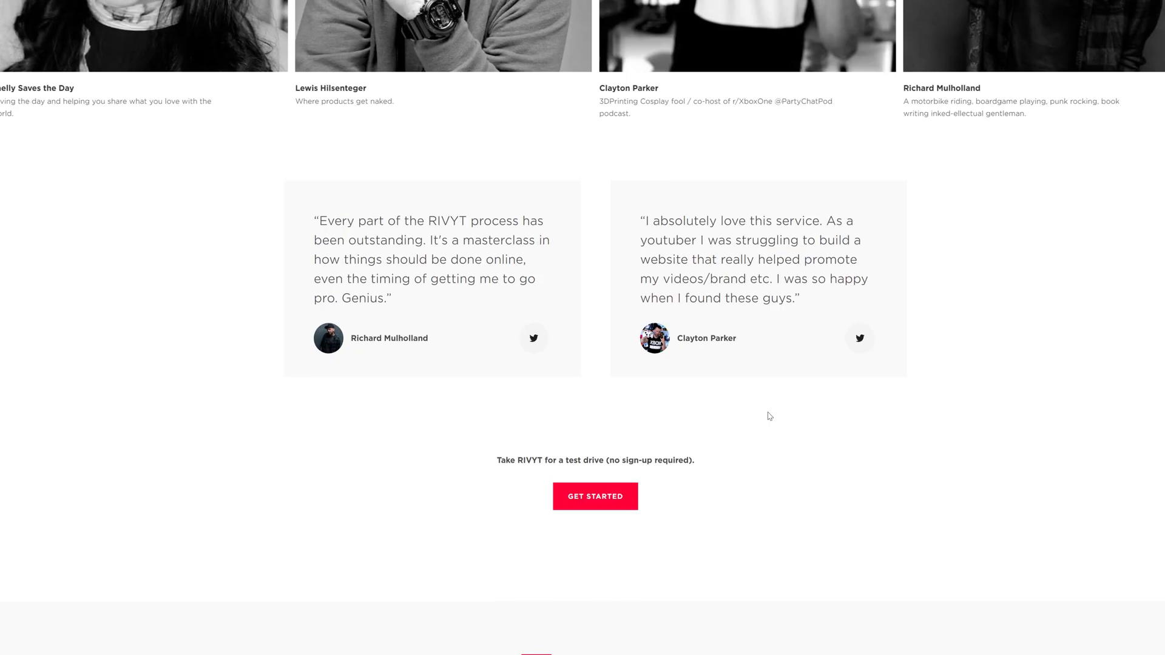
scroll(768, 410, up, 15)
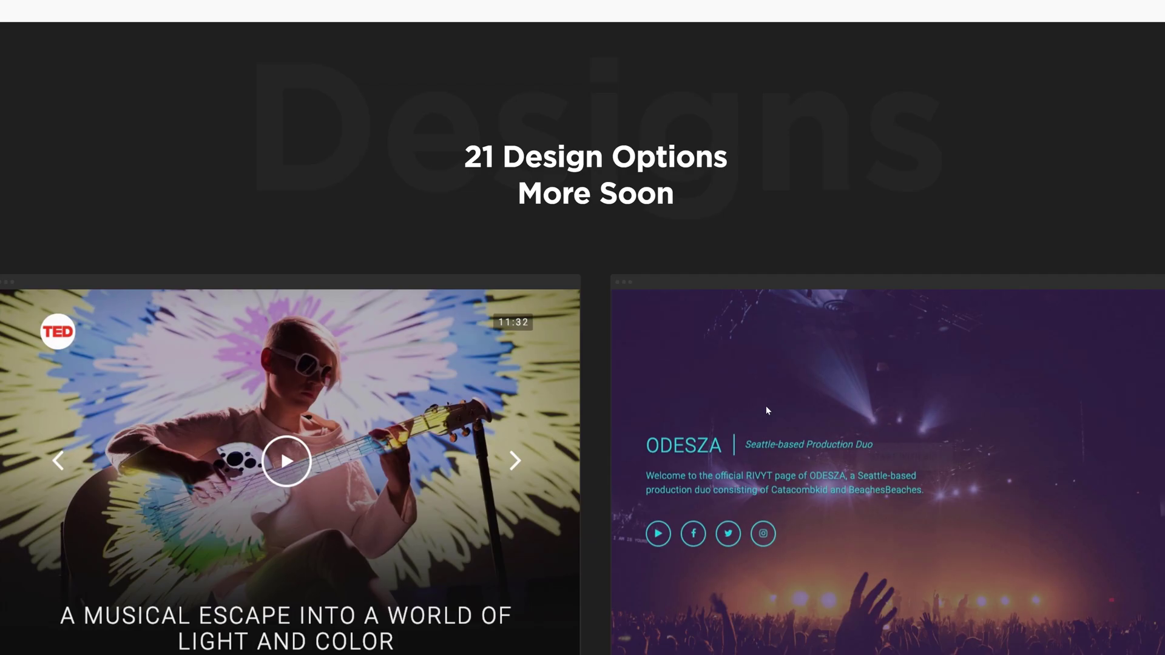
scroll(765, 406, up, 15)
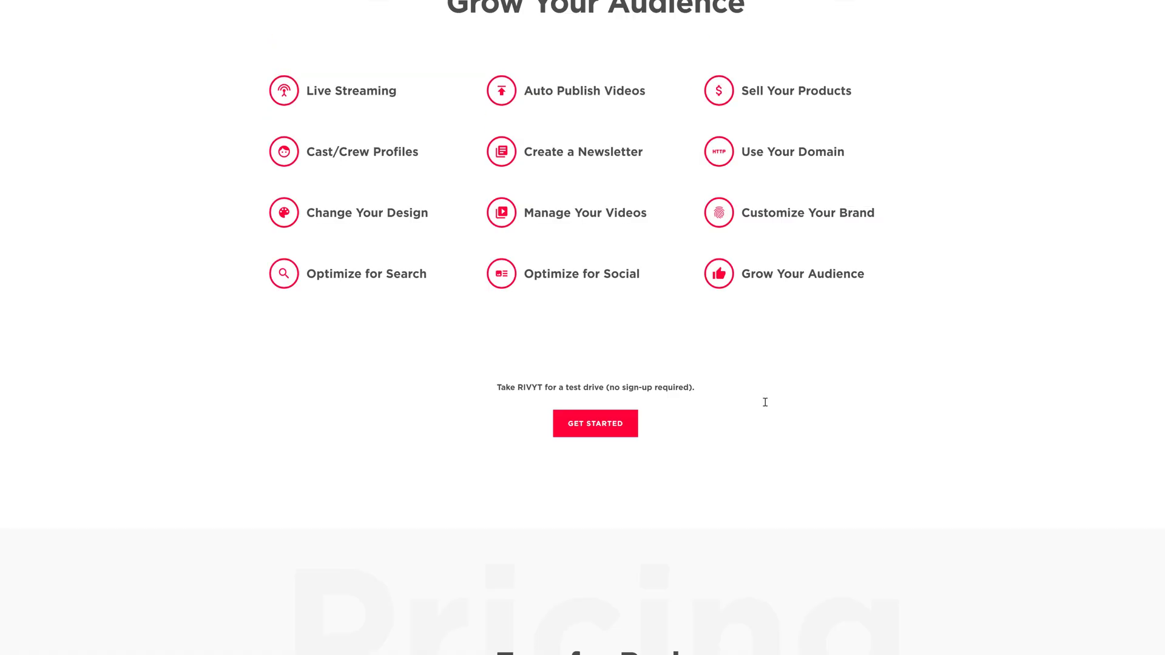
scroll(762, 400, up, 10)
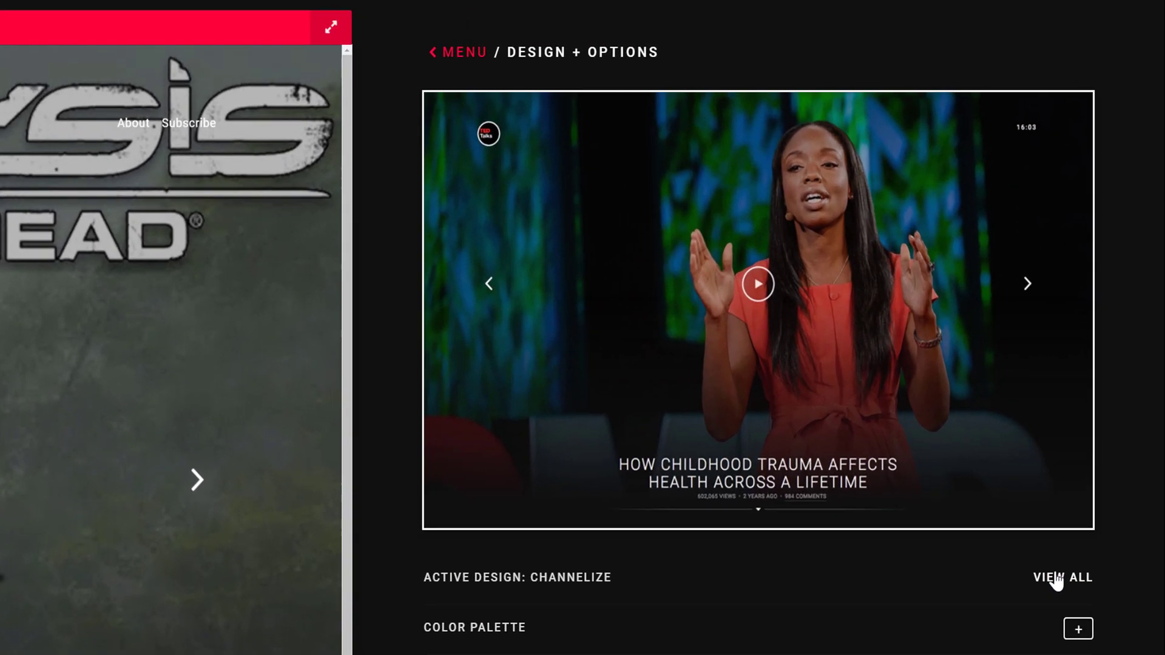
Browse the full design gallery and apply the Refined design in place of Channelize.
click(1115, 302)
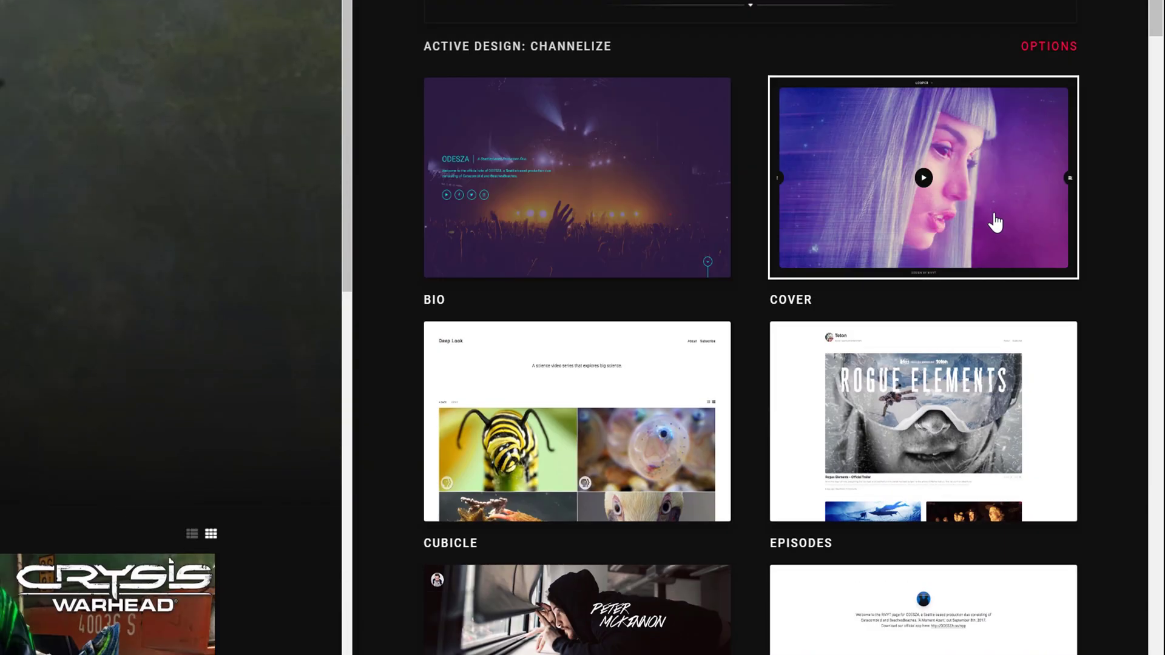
scroll(996, 222, down, 10)
scroll(992, 240, down, 11)
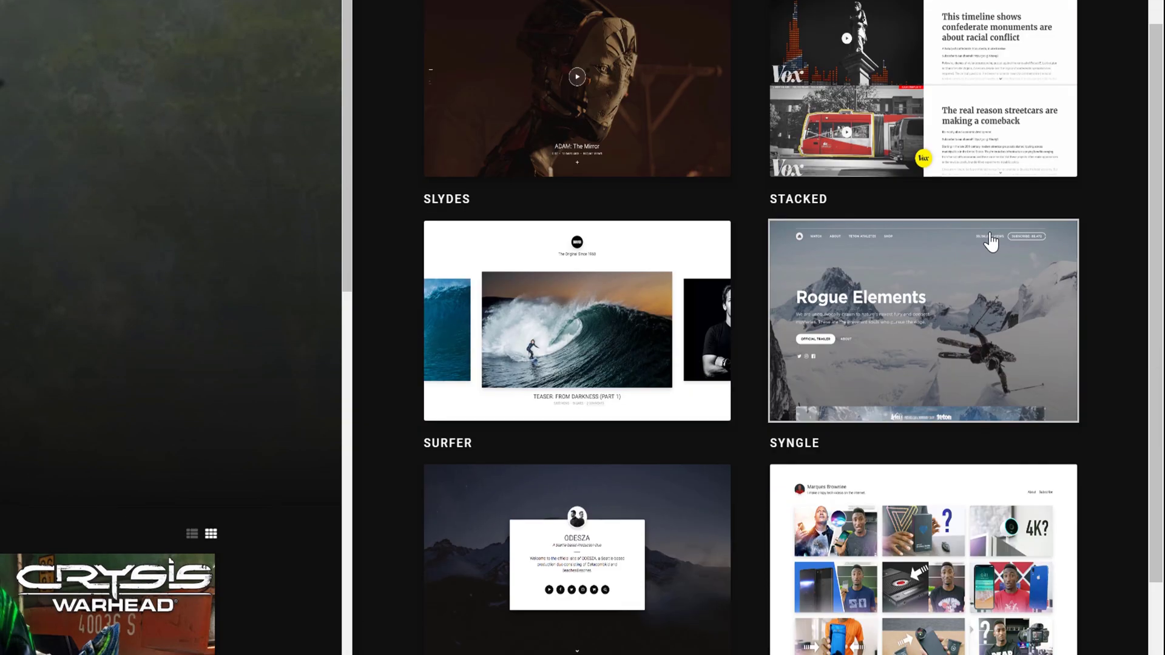
scroll(993, 239, up, 7)
scroll(990, 242, up, 6)
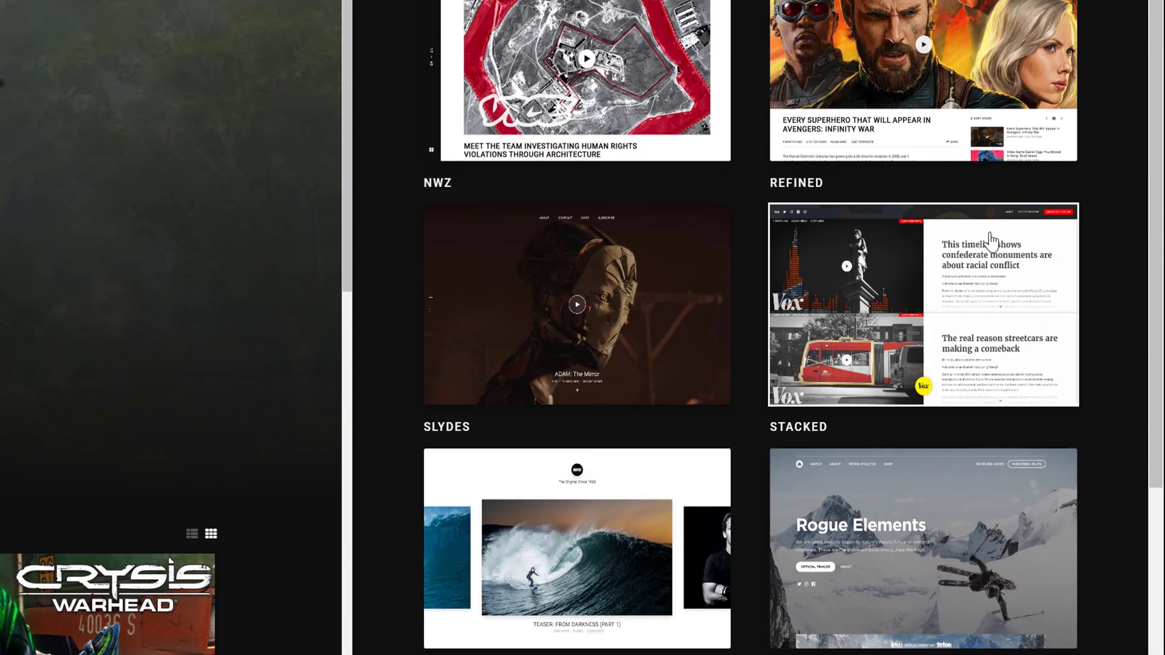
scroll(990, 241, down, 3)
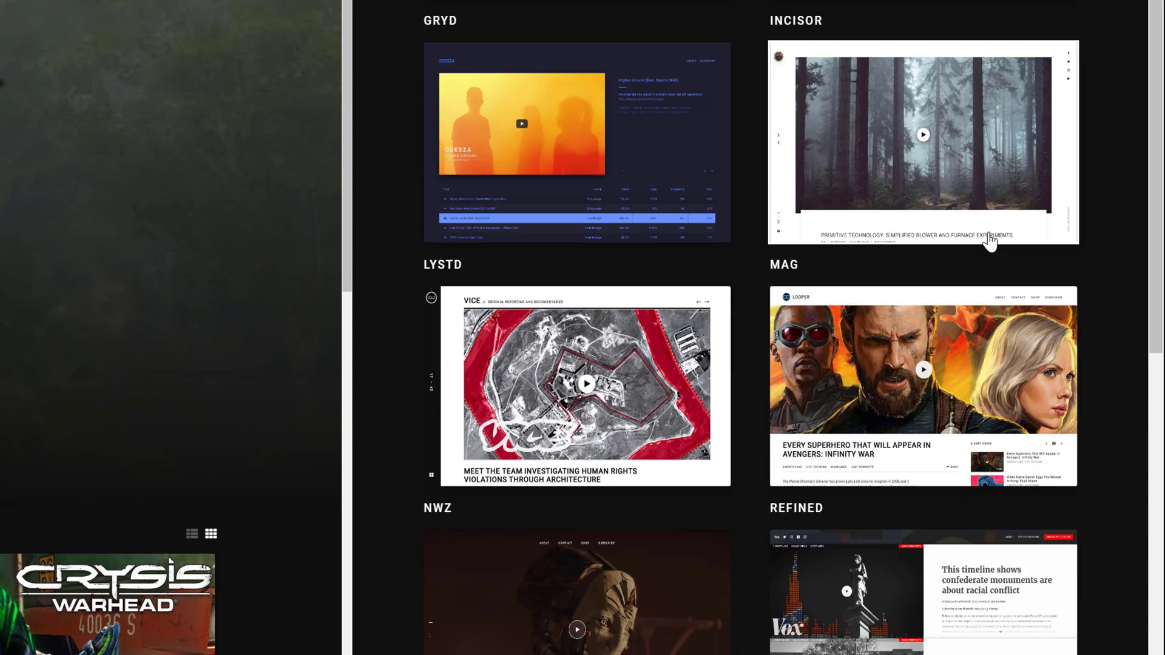
click(878, 280)
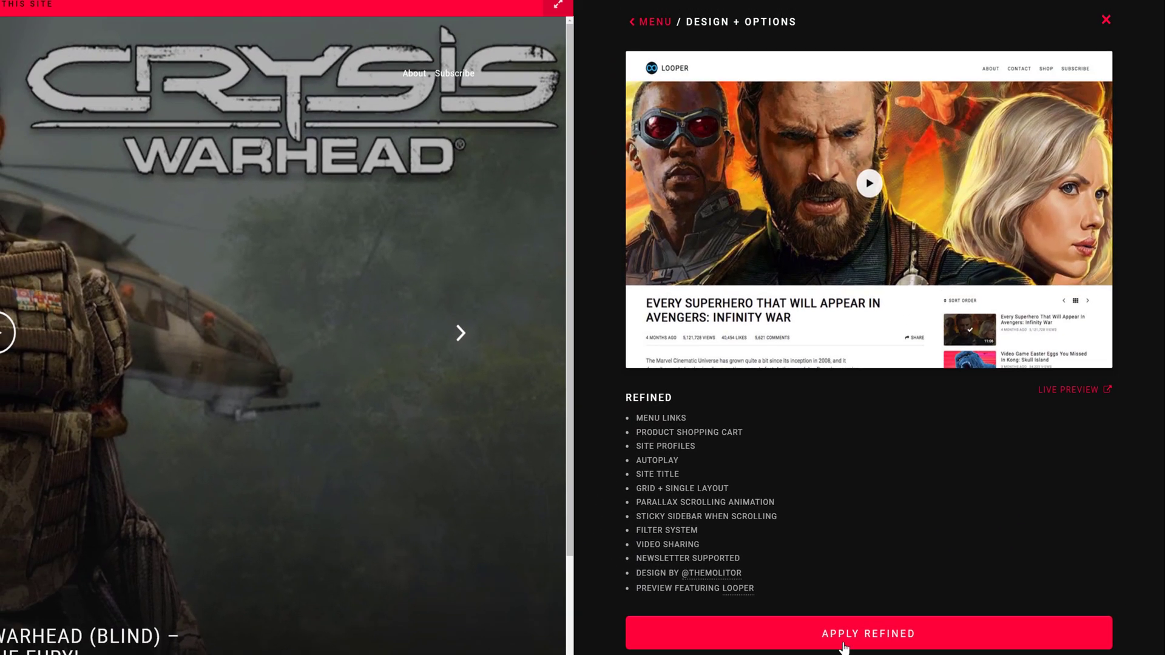
click(844, 645)
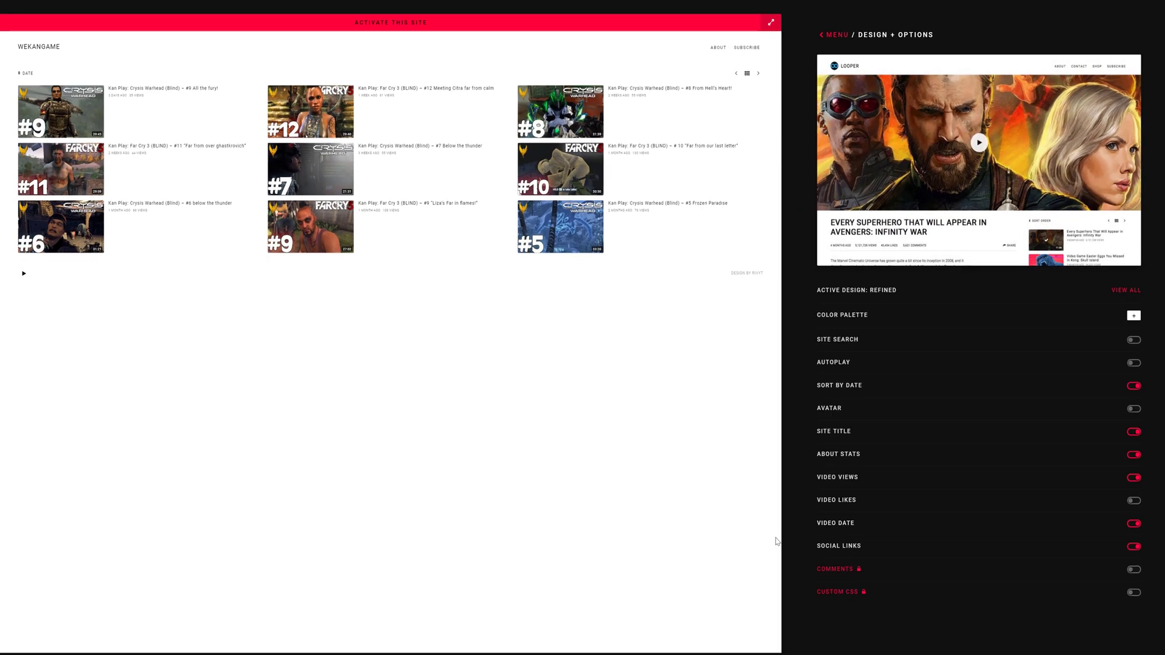
click(1133, 316)
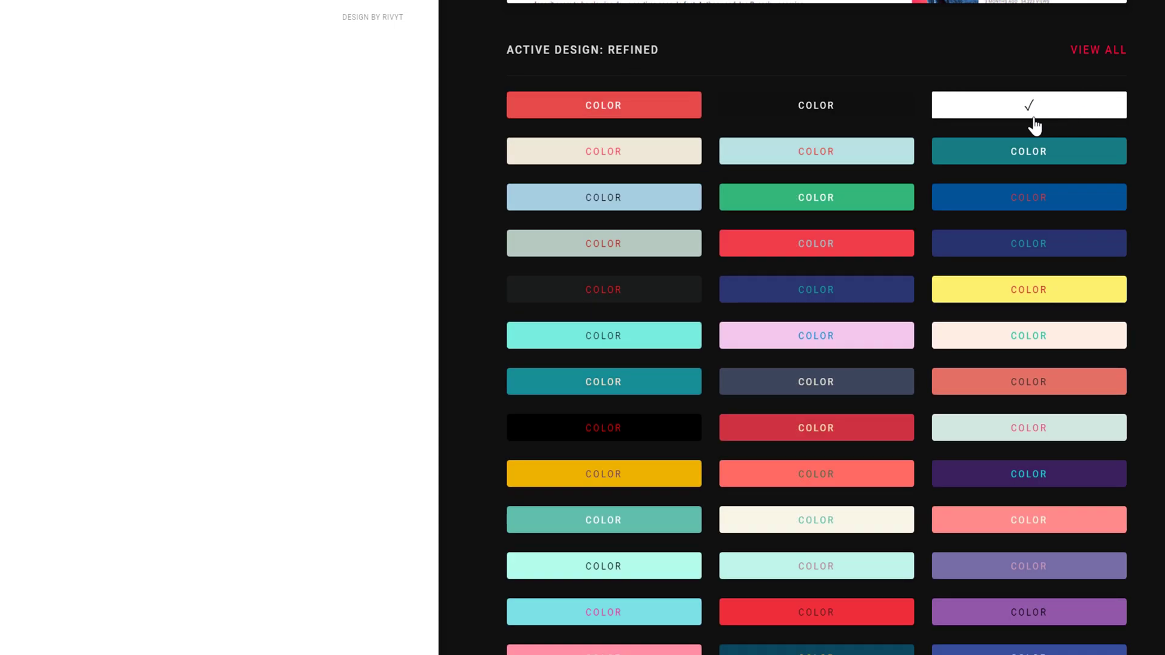
click(1018, 105)
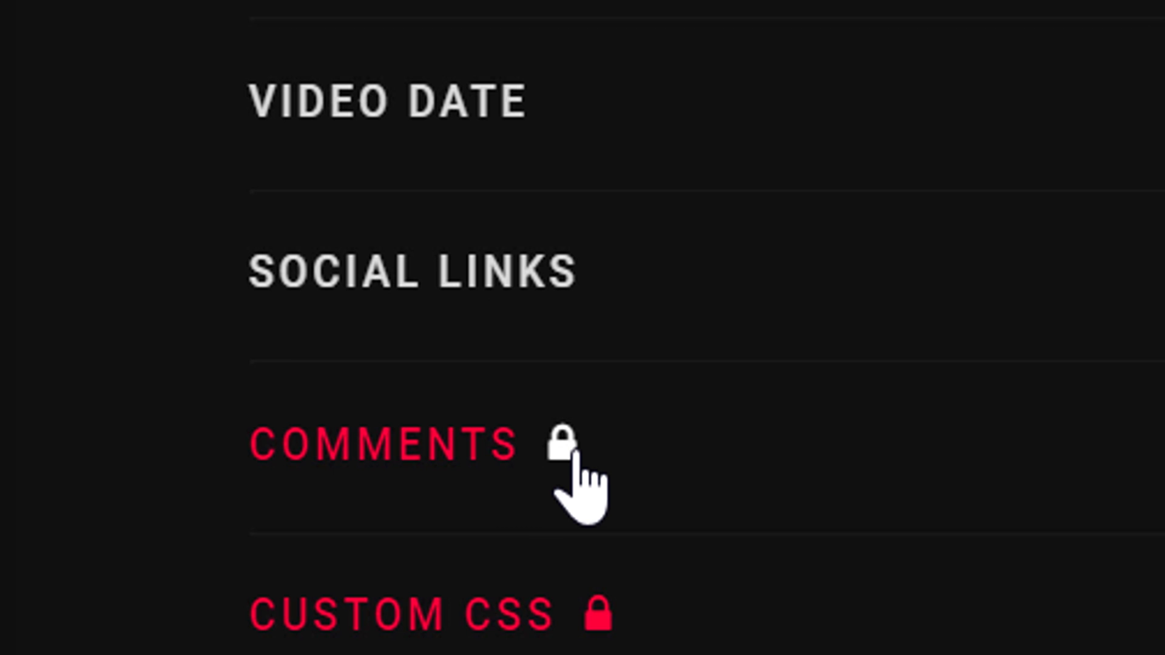
mouse_move(574, 453)
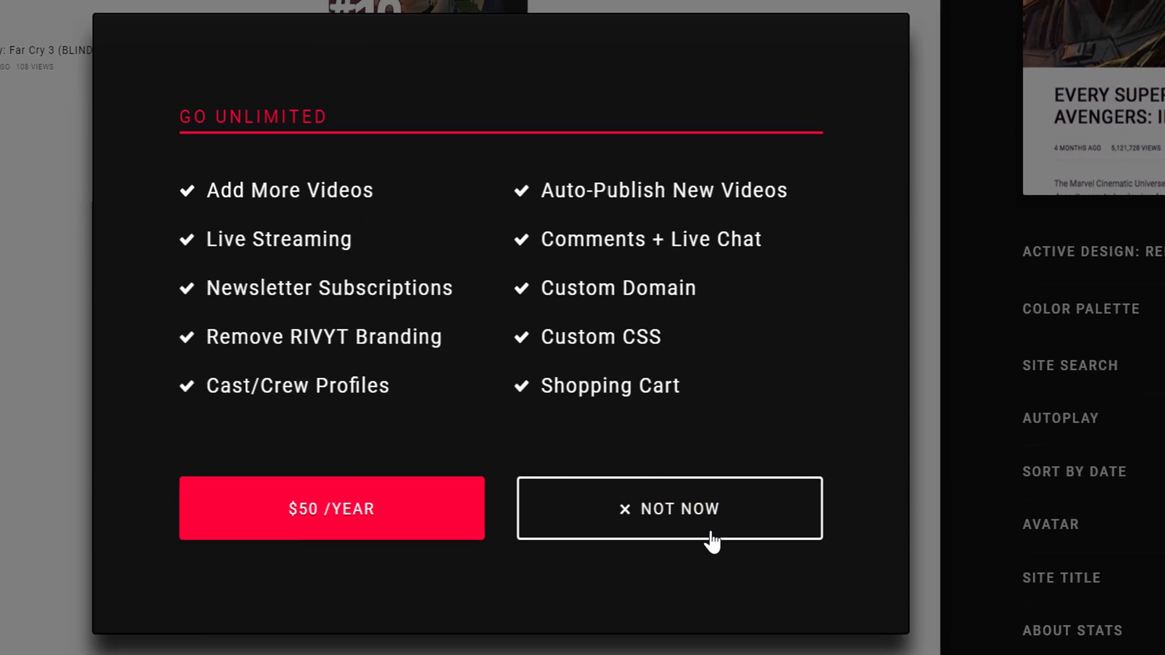
Decline the Go Unlimited offer with Not Now to keep the free site.
click(711, 535)
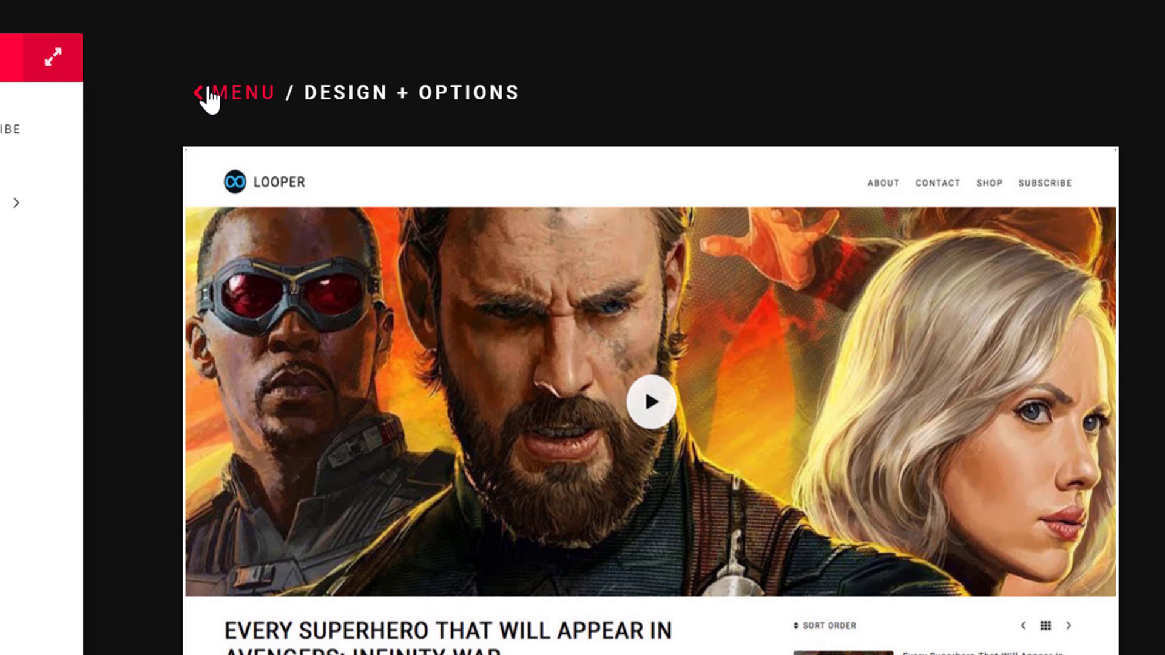
Go back to the editor's MENU to reach Add Video.
click(209, 94)
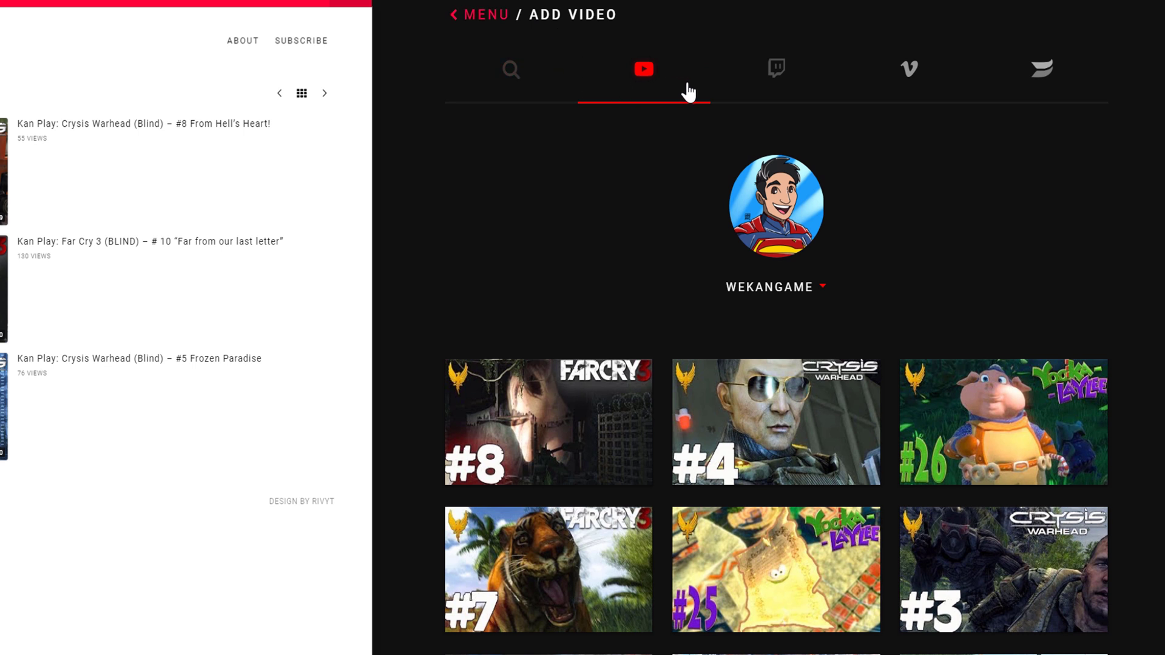
Try connecting the channel's Twitch username, then look at the Vimeo and Wistia sources.
click(795, 88)
click(808, 427)
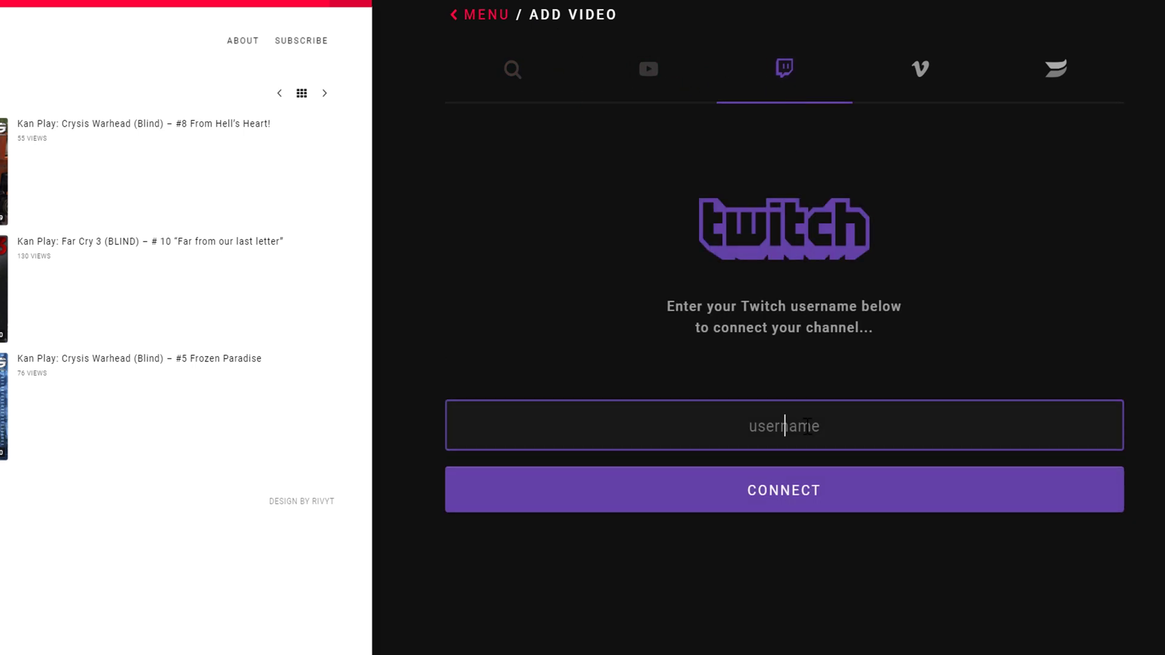
text(ngame)
key(Return)
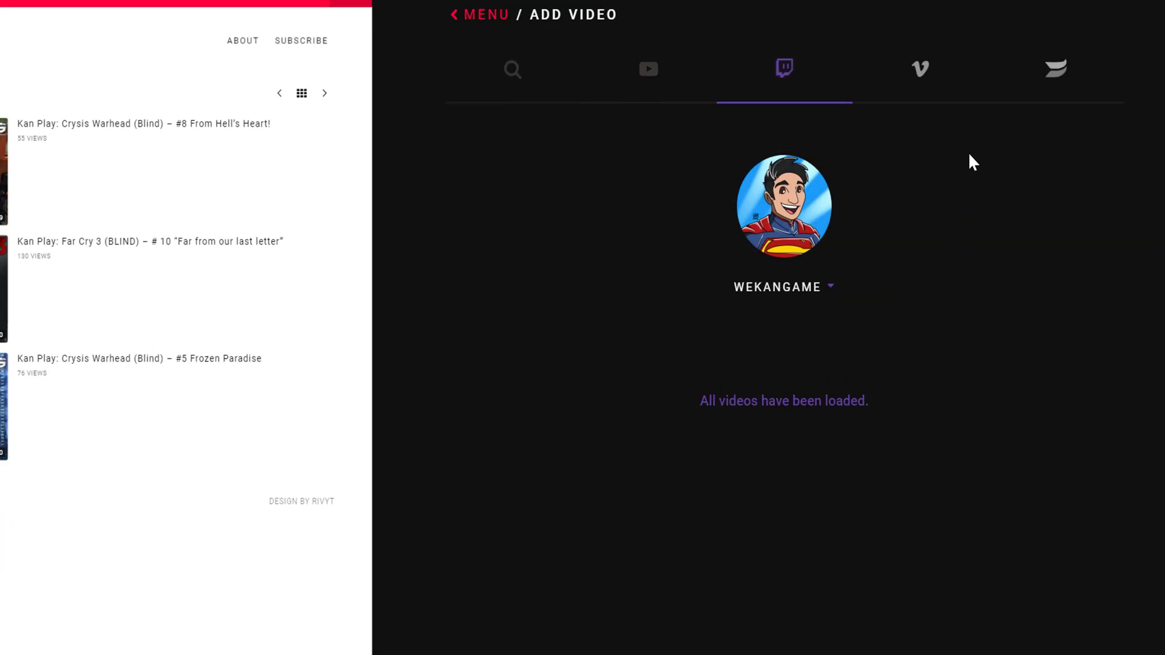
click(938, 85)
click(1053, 86)
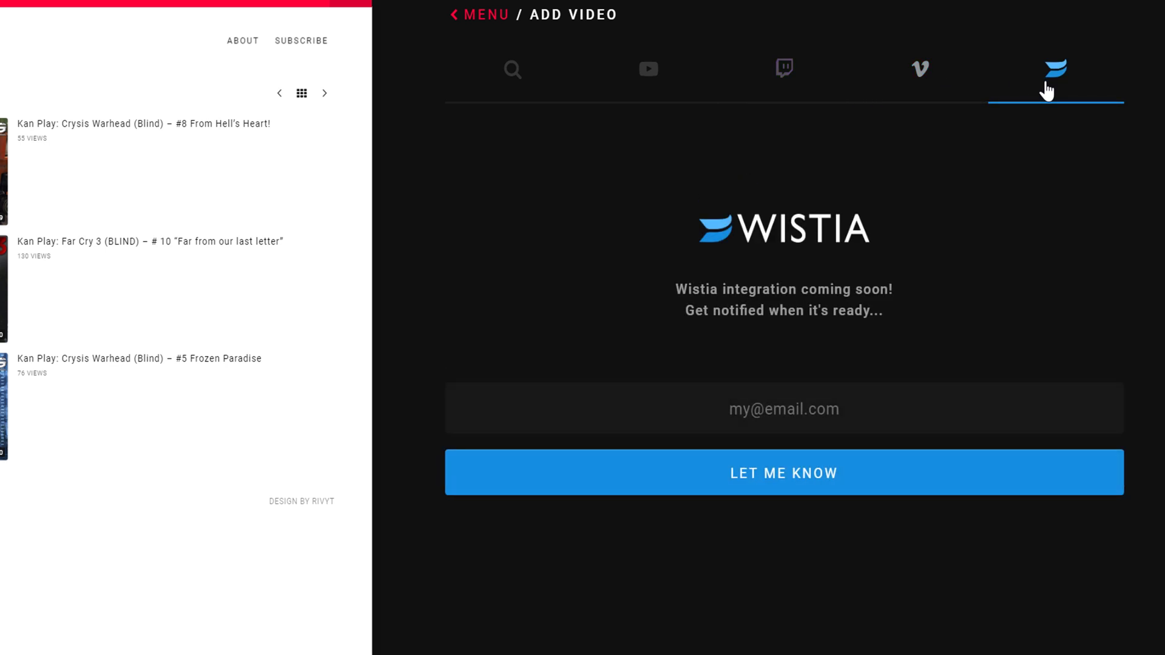
From the channel's YouTube videos, add Far Cry 3 #8 'Prison Break far In!' to the site.
click(526, 74)
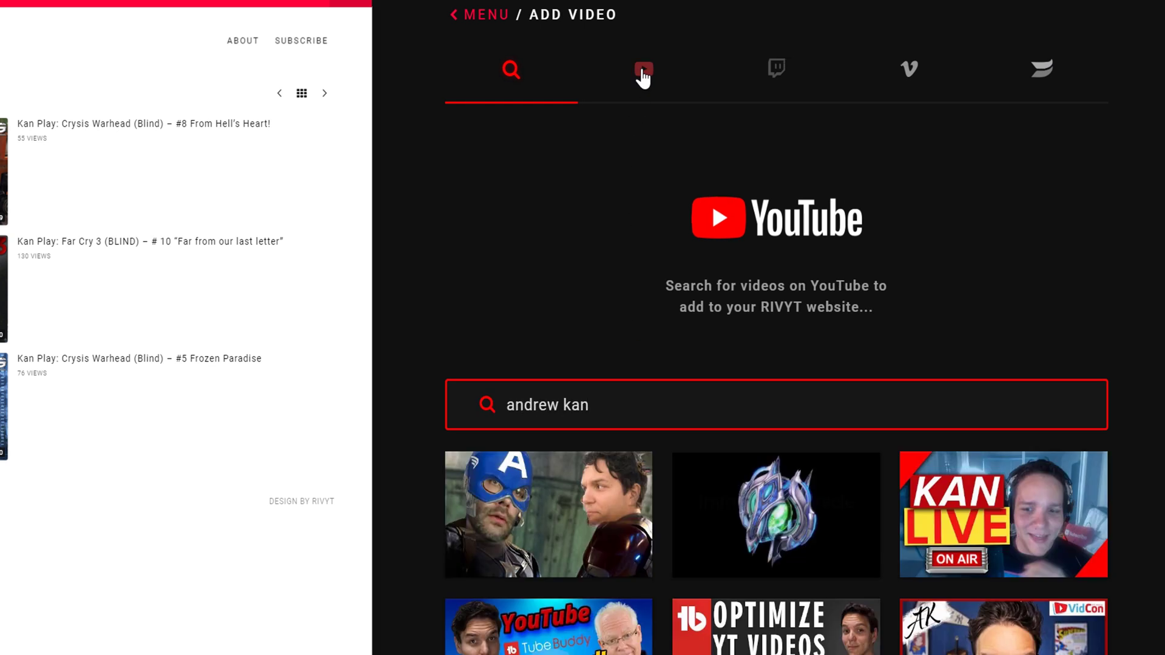
click(642, 73)
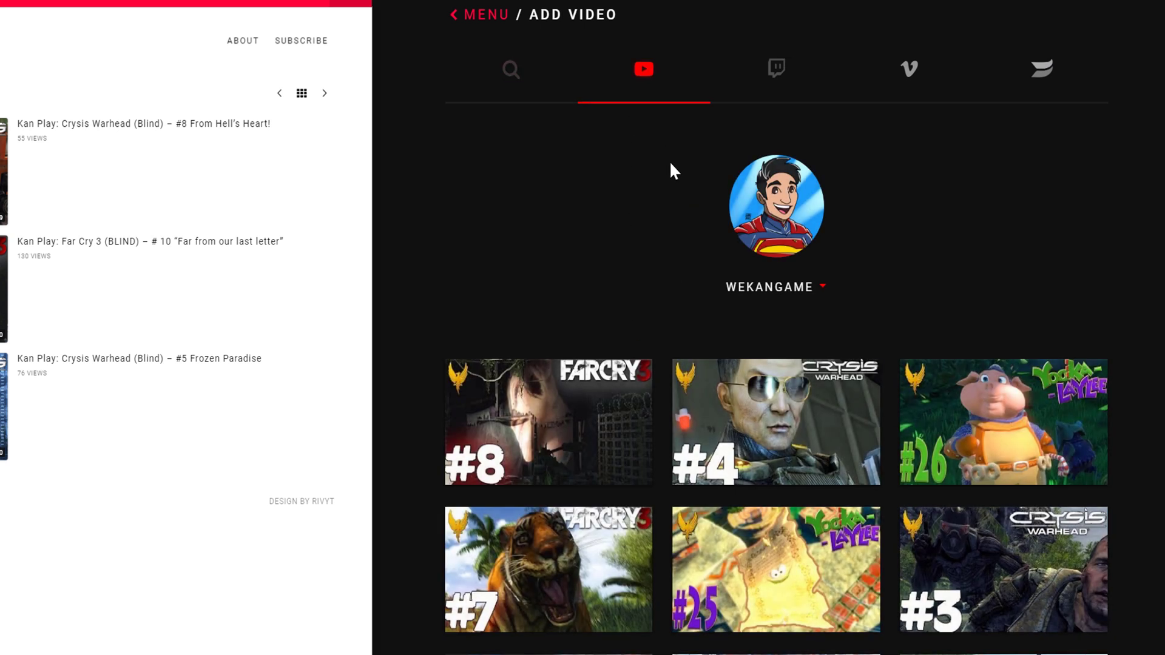
click(529, 424)
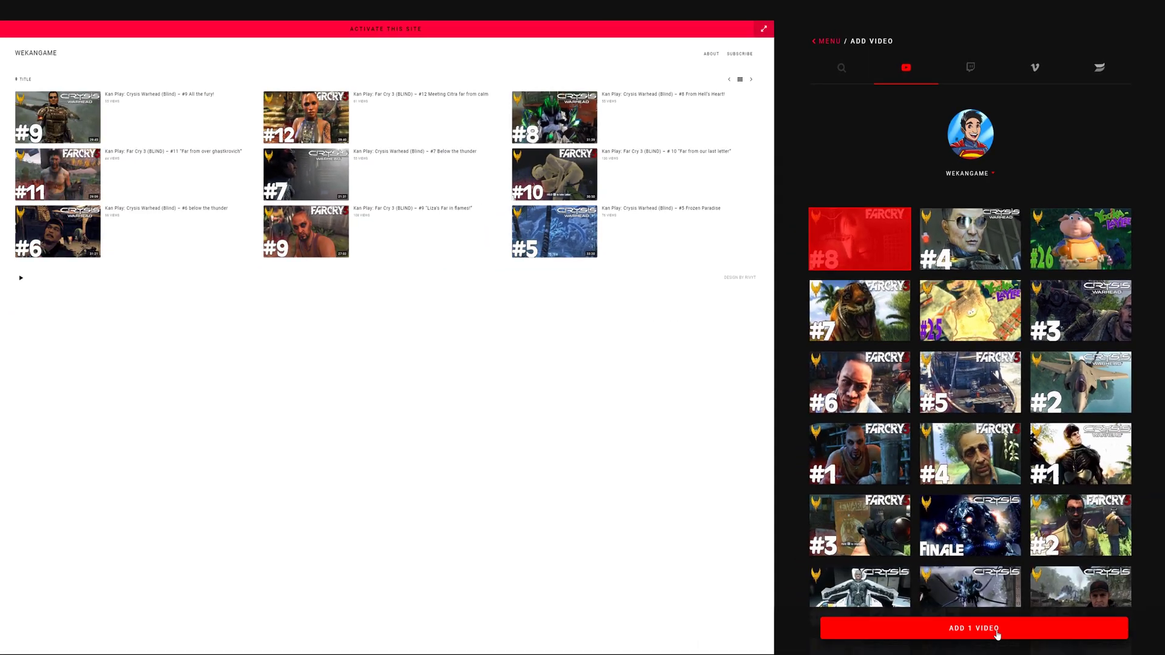
click(996, 631)
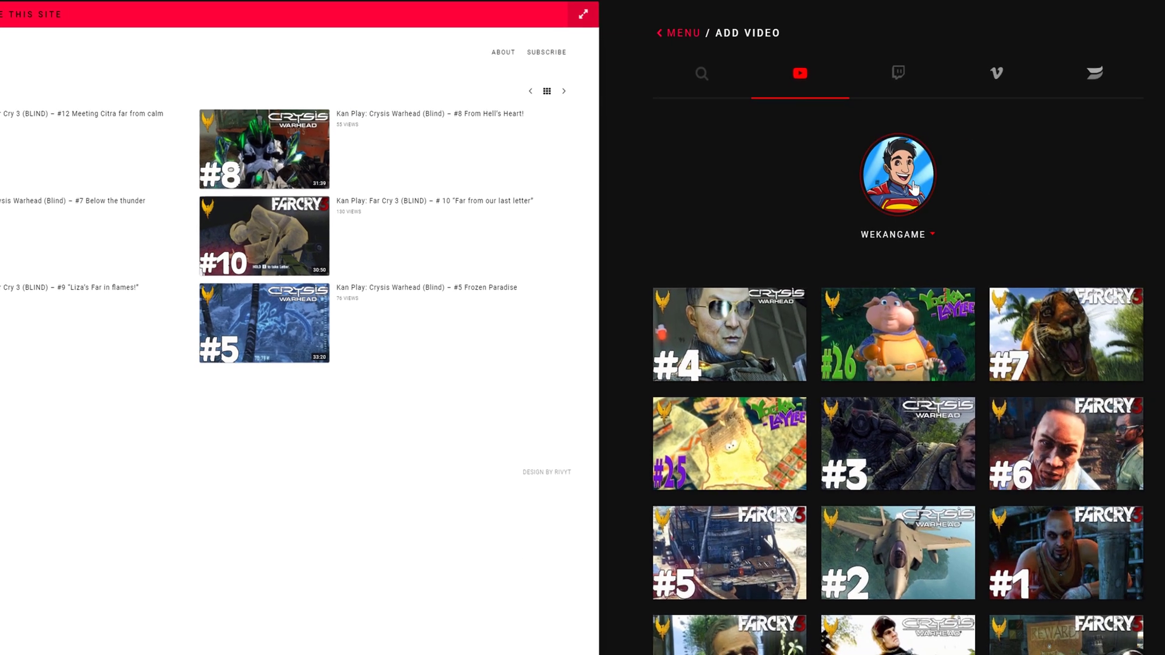
mouse_move(967, 239)
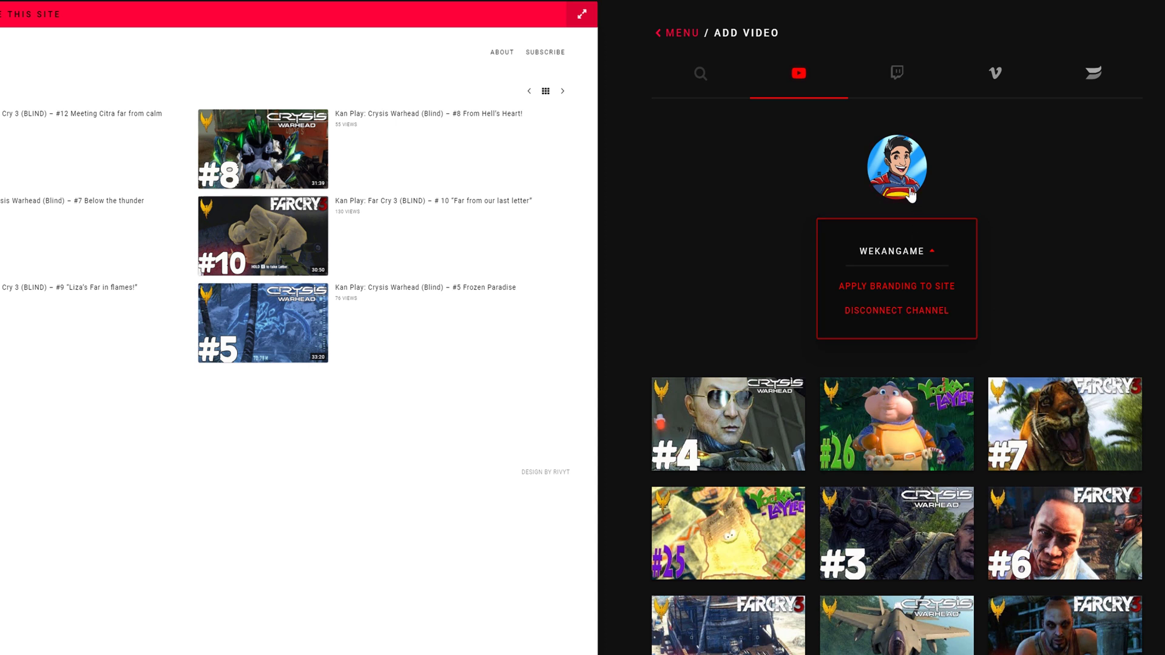
In Video Library, move Crysis #9 and Far Cry #12 lower, put Far Cry #8 first, and save the order.
click(666, 32)
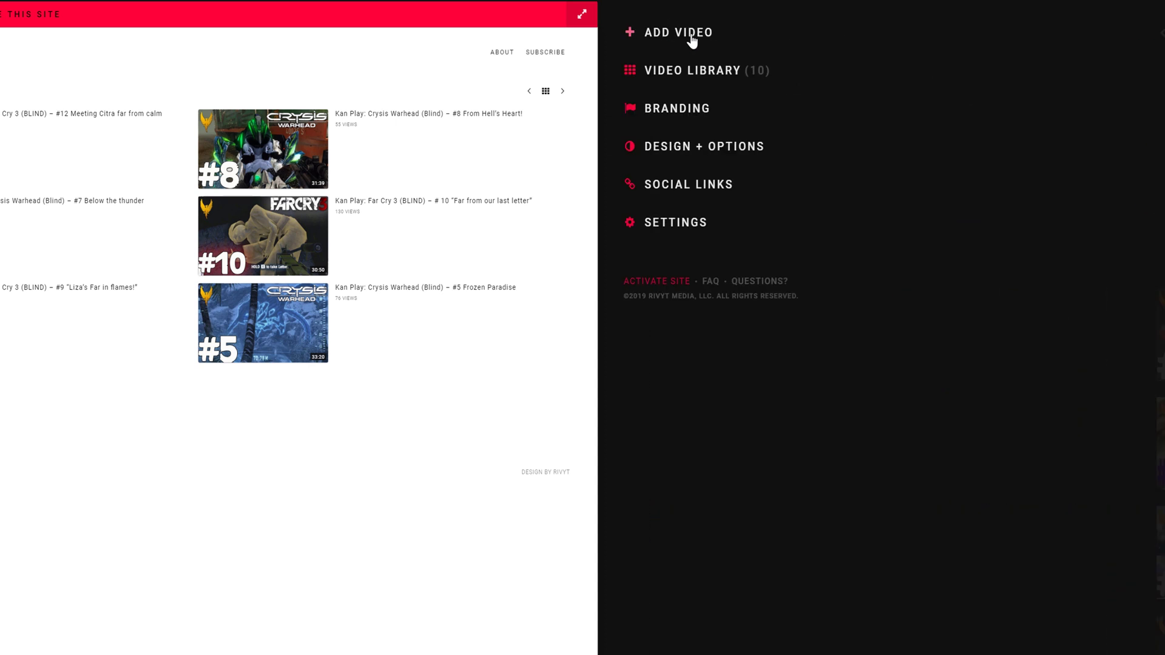
click(740, 81)
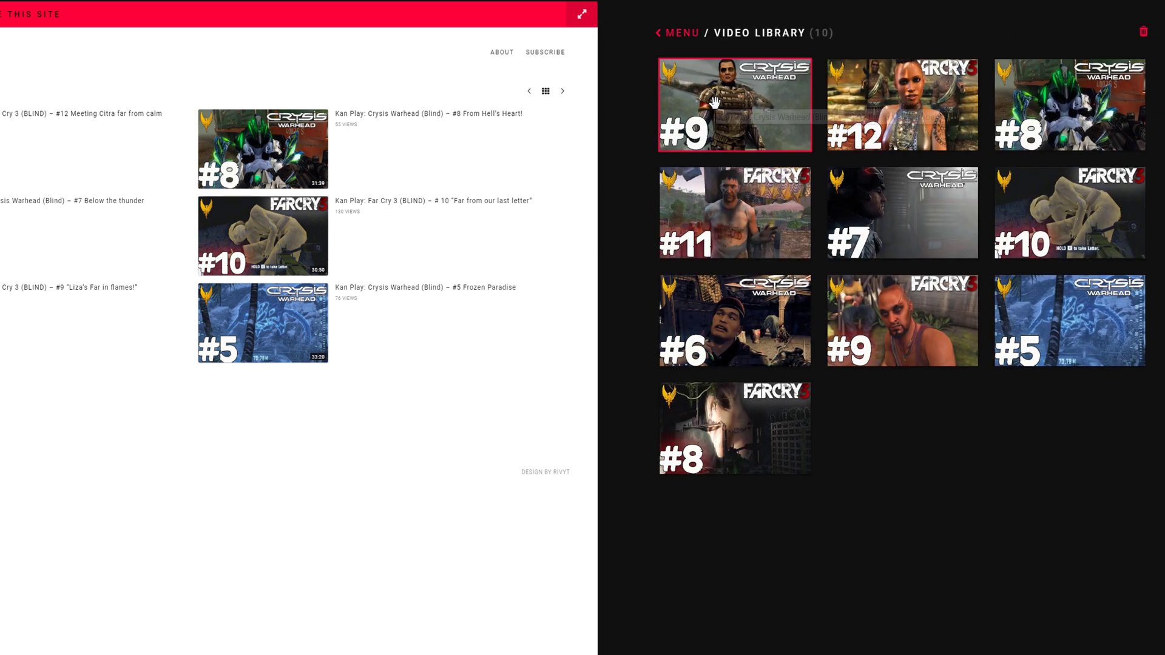
mouse_move(728, 109)
mouse_down()
mouse_move(886, 449)
mouse_move(931, 459)
mouse_move(898, 340)
mouse_up()
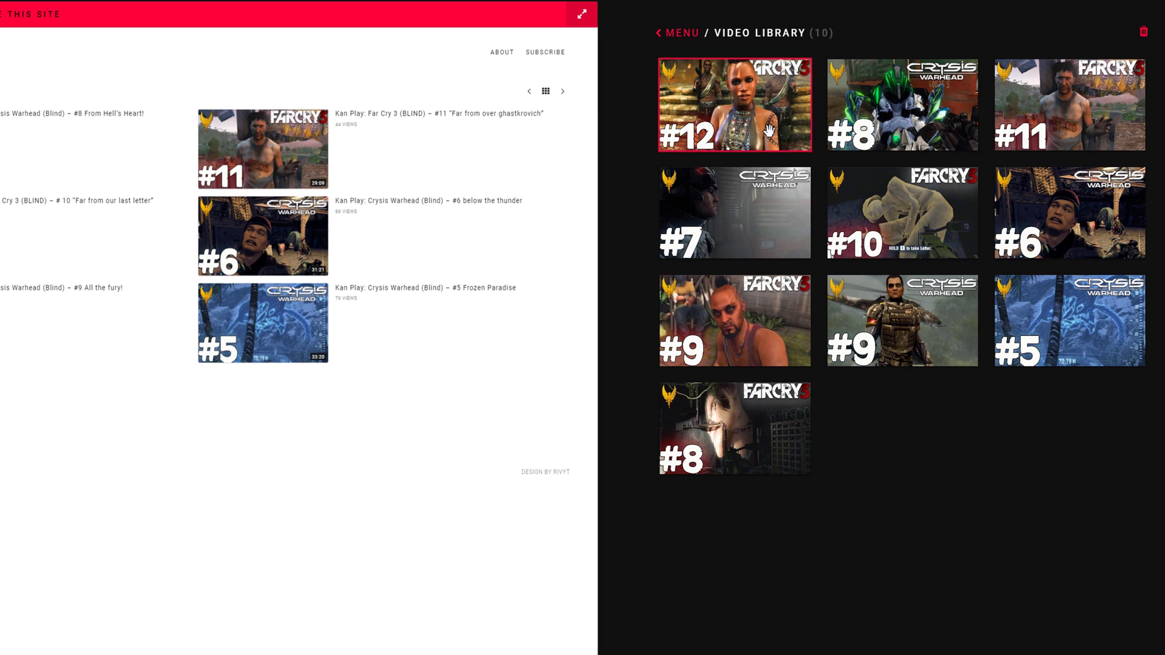
mouse_move(769, 130)
mouse_down()
mouse_move(904, 455)
mouse_move(958, 309)
mouse_move(963, 320)
mouse_up()
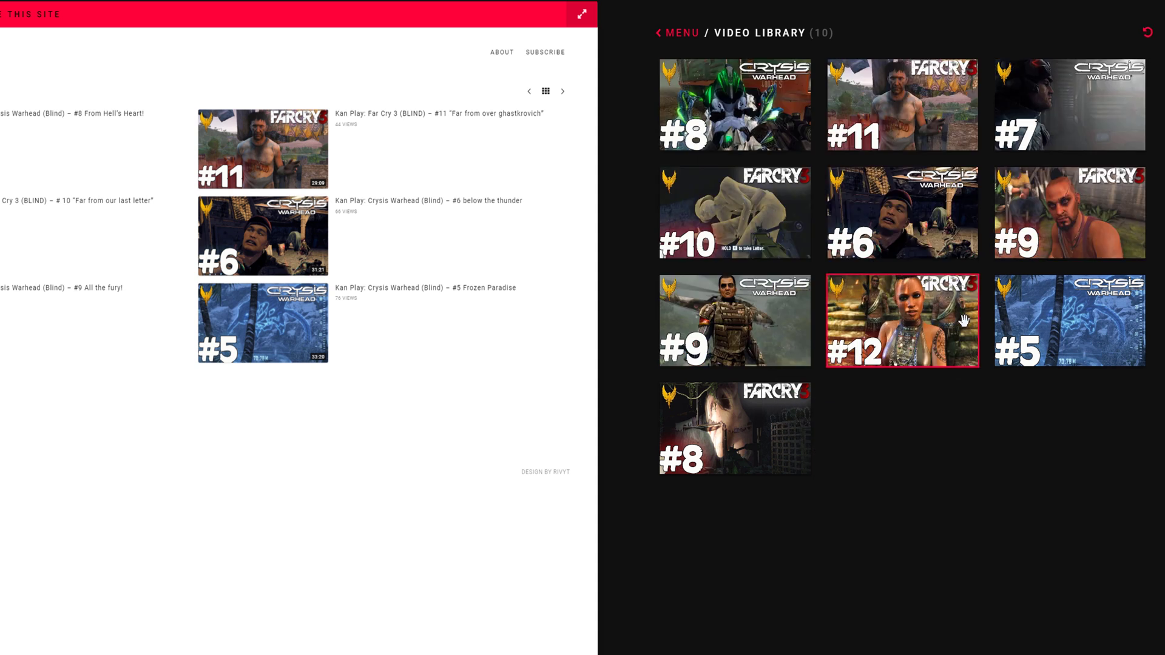
drag(745, 432, 737, 103)
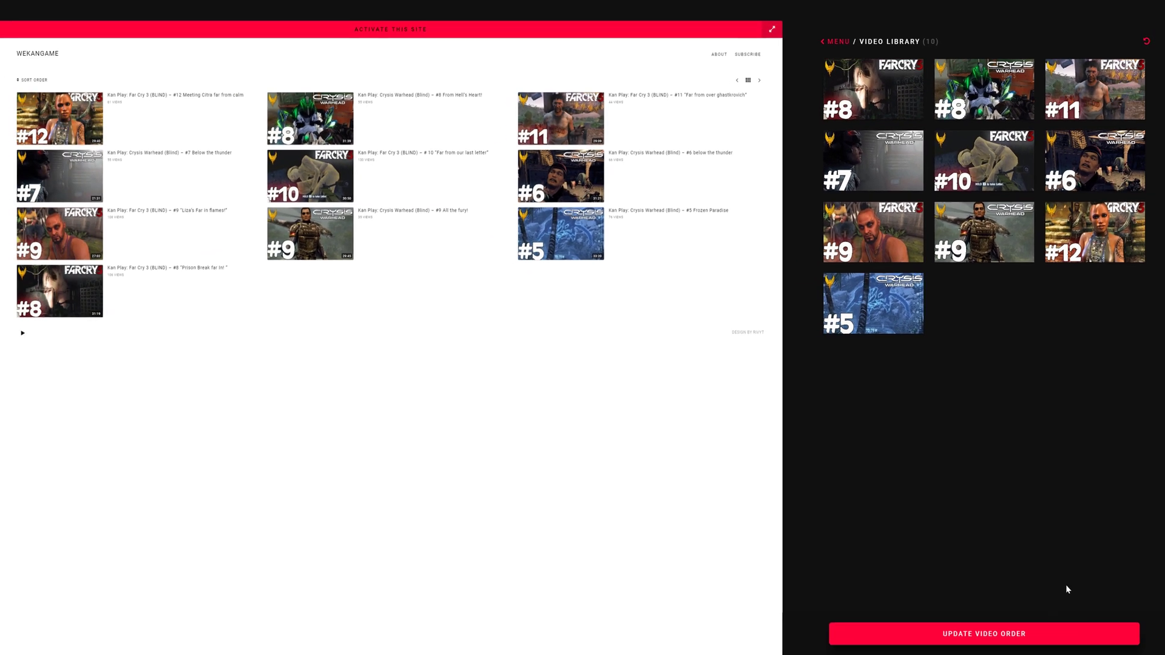
click(1031, 634)
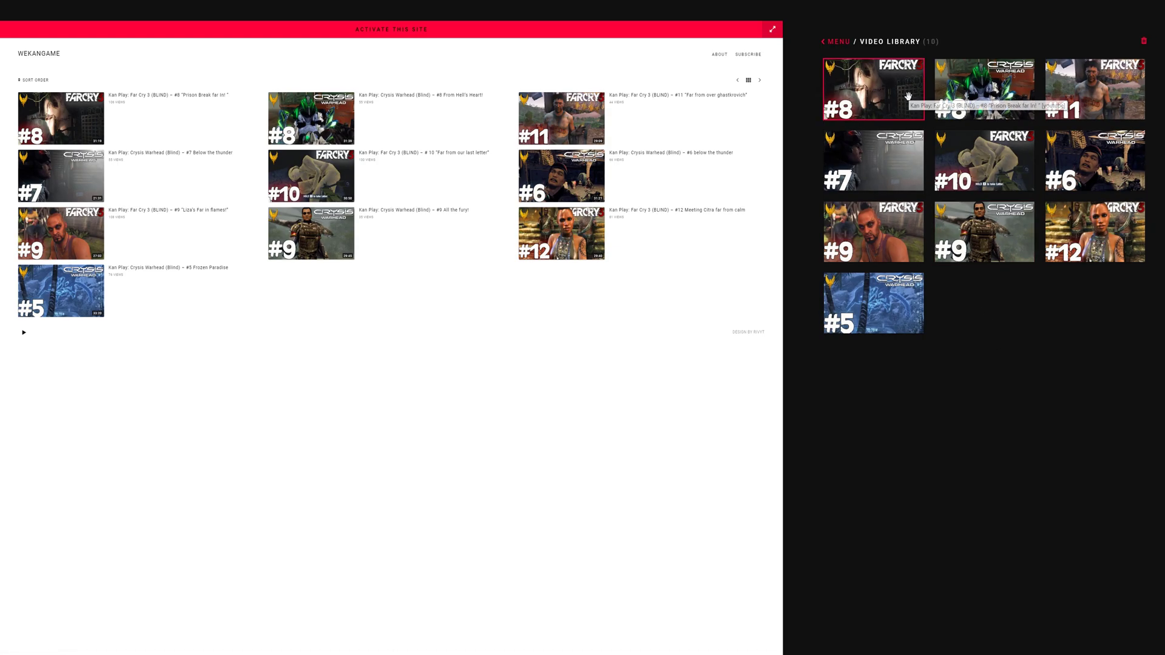
Delete the Far Cry #8 video, then open Crysis Warhead #8's details from the Video Library.
click(1144, 41)
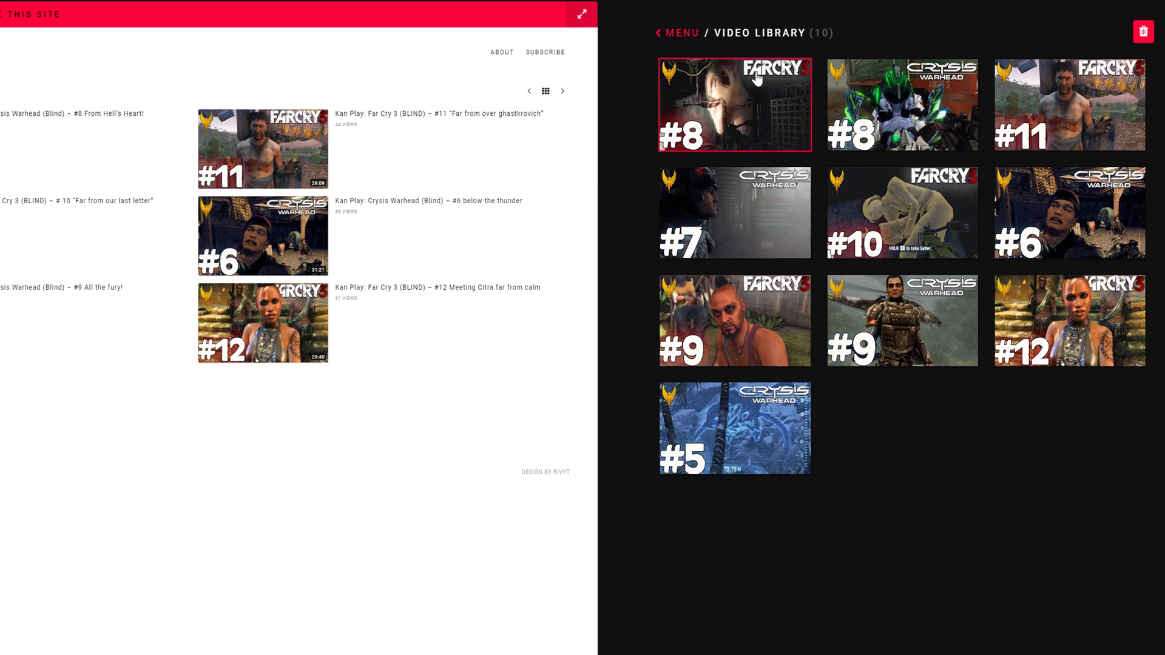
click(738, 84)
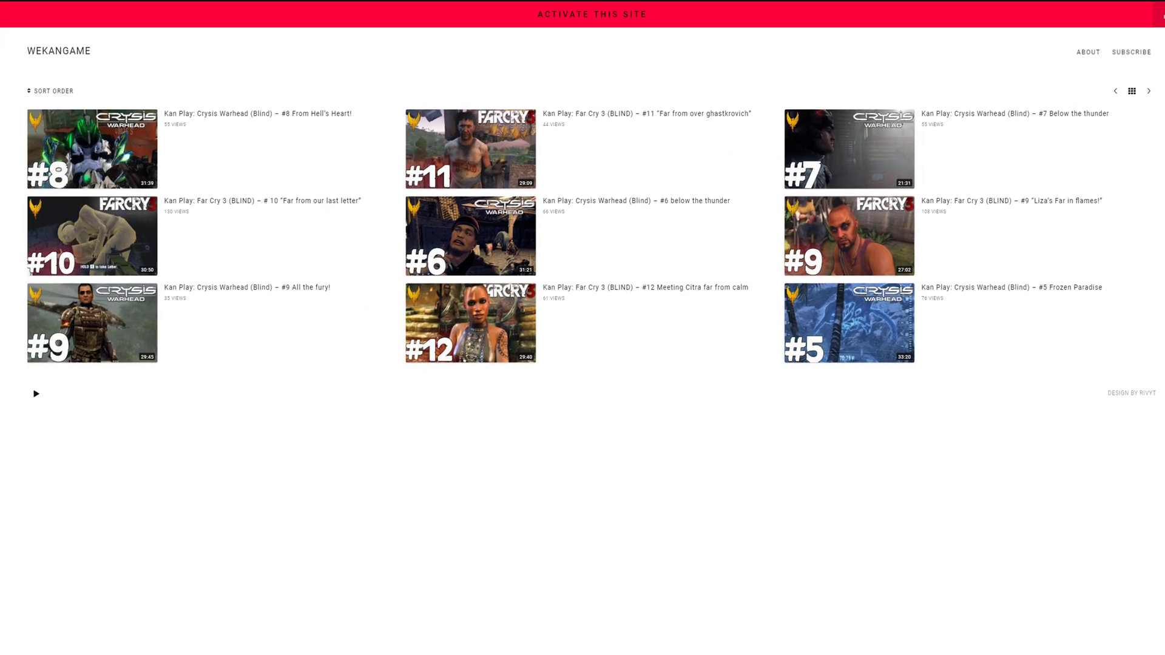
click(1159, 13)
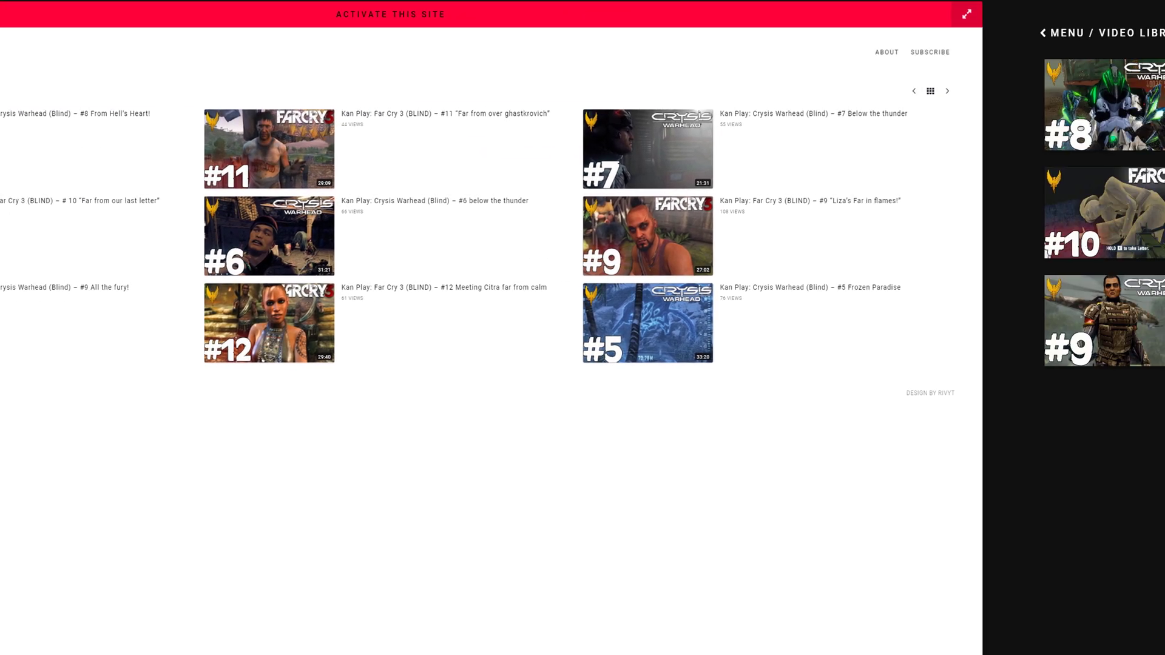
click(690, 134)
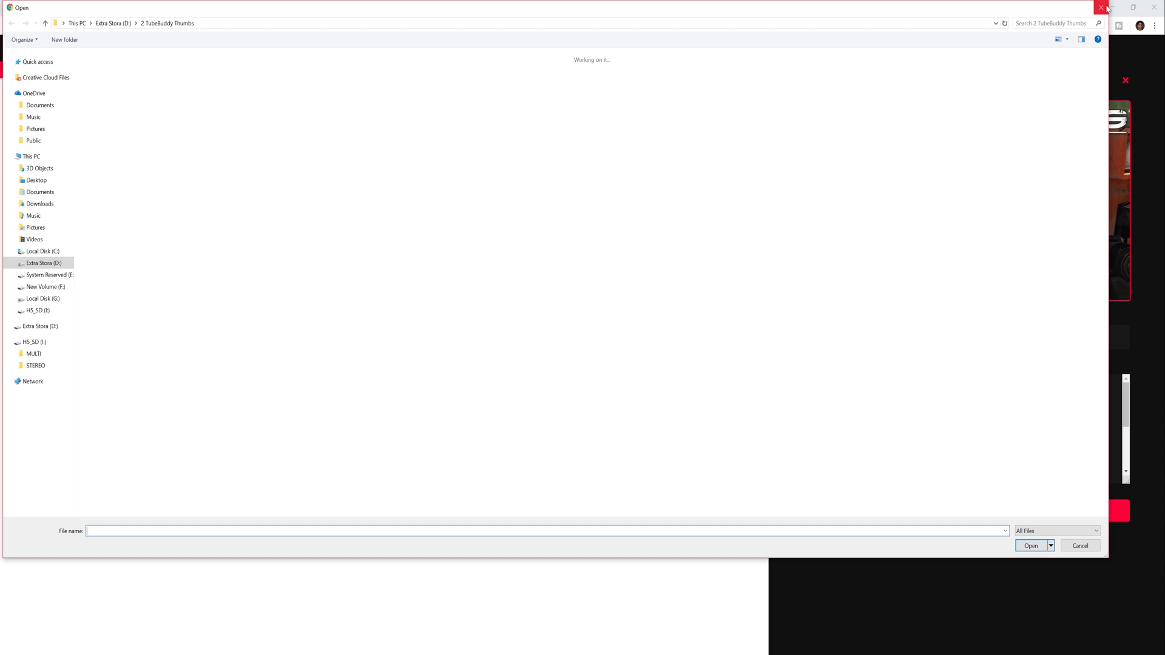
Cancel the thumbnail picker and close Crysis Warhead #8's editor with its title unchanged.
click(1102, 7)
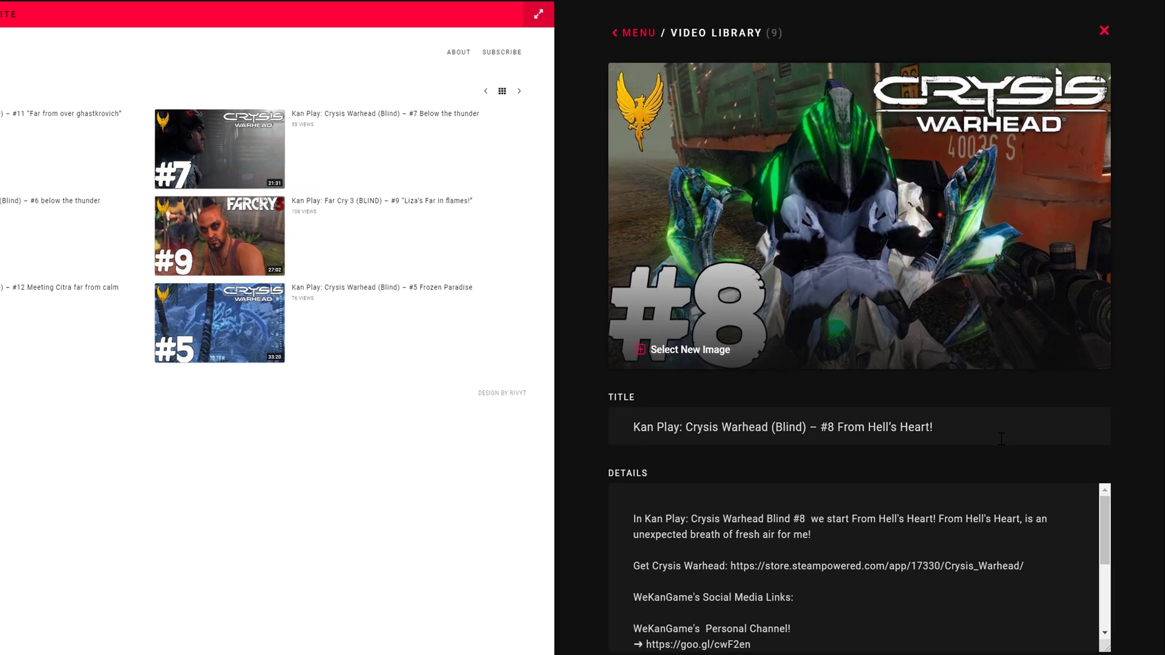
mouse_move(932, 427)
mouse_down()
mouse_move(633, 429)
mouse_move(701, 432)
mouse_up()
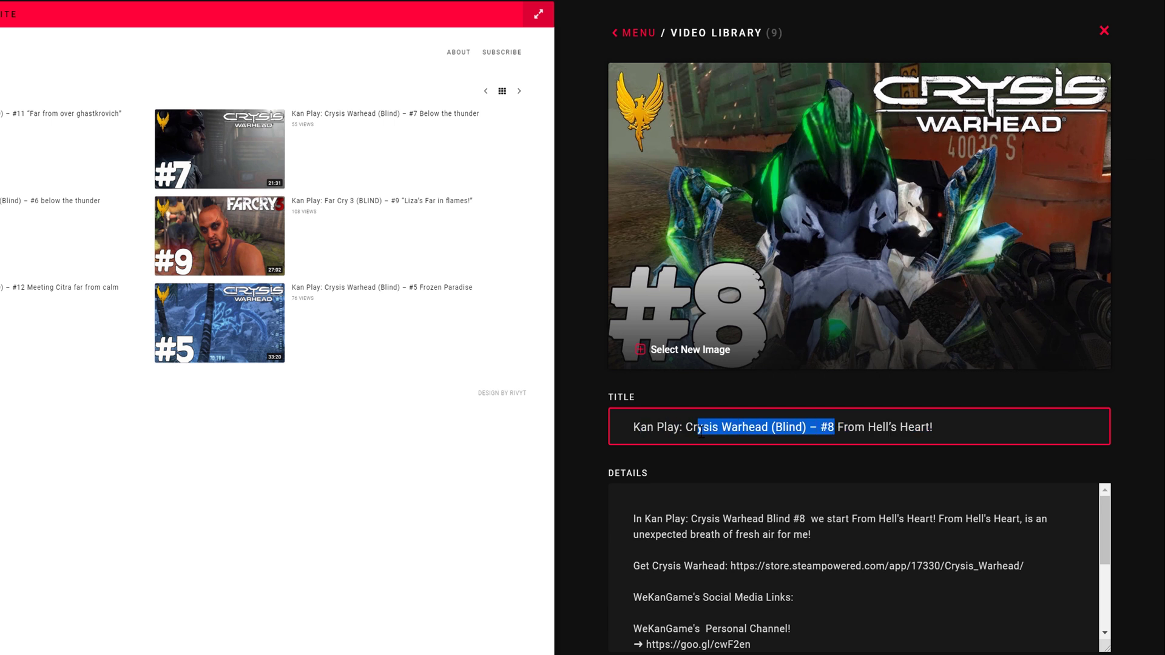
click(887, 429)
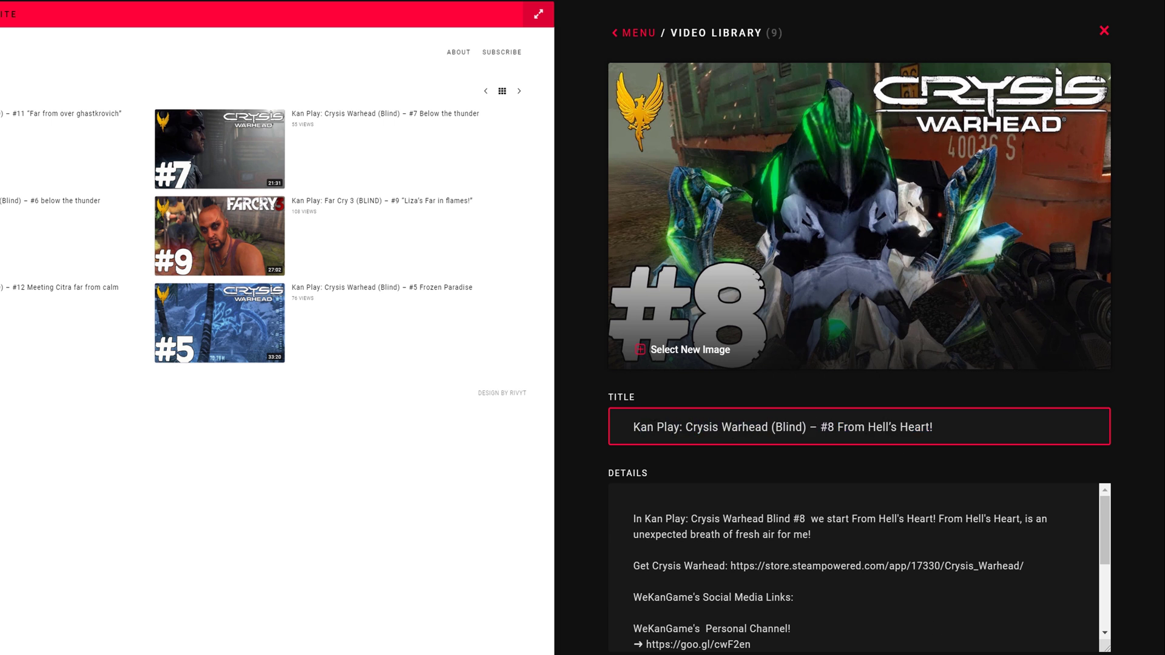
click(1103, 31)
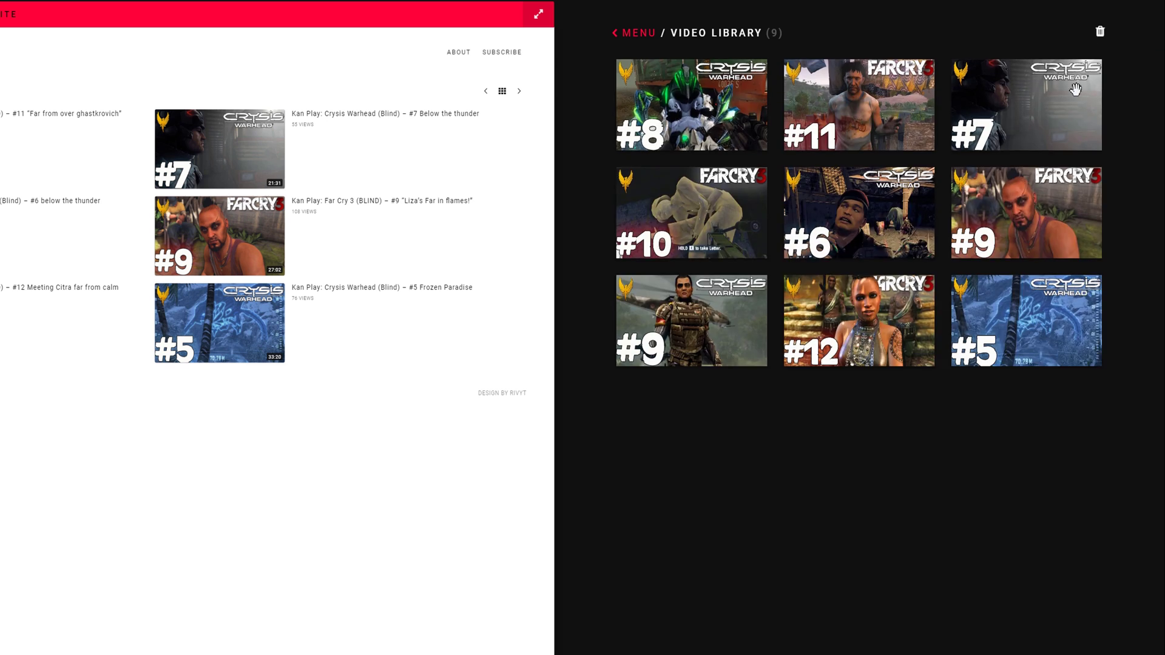
Open Branding, set the tagline to 'Together wekangame!', and scroll to the About and Footer text.
click(637, 35)
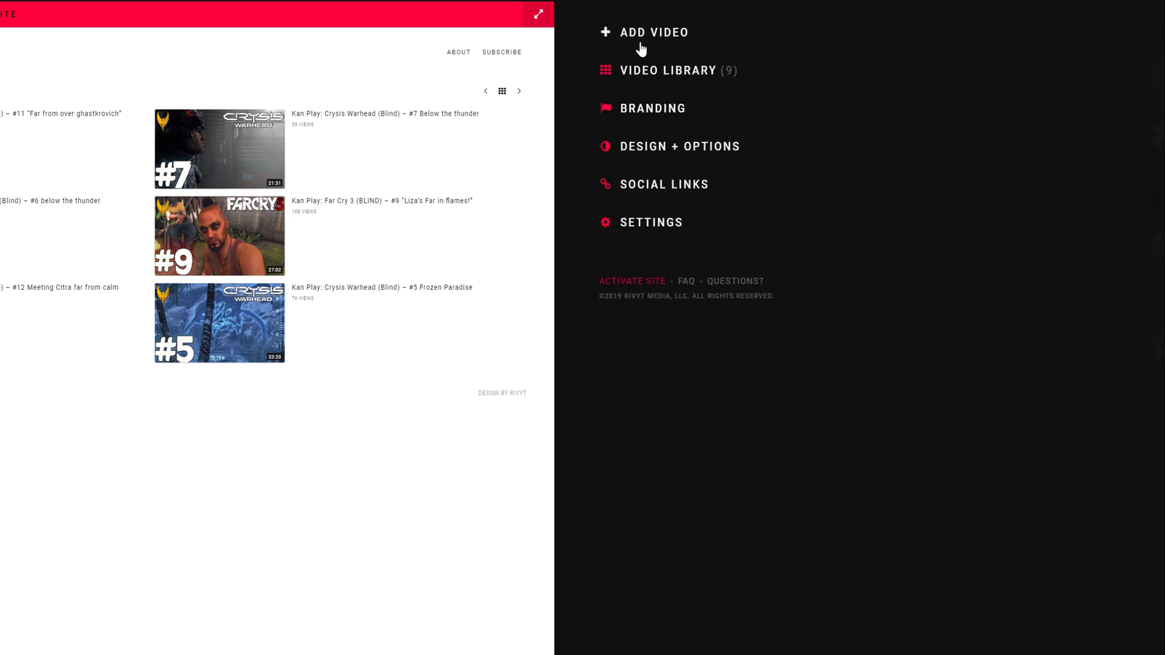
click(663, 120)
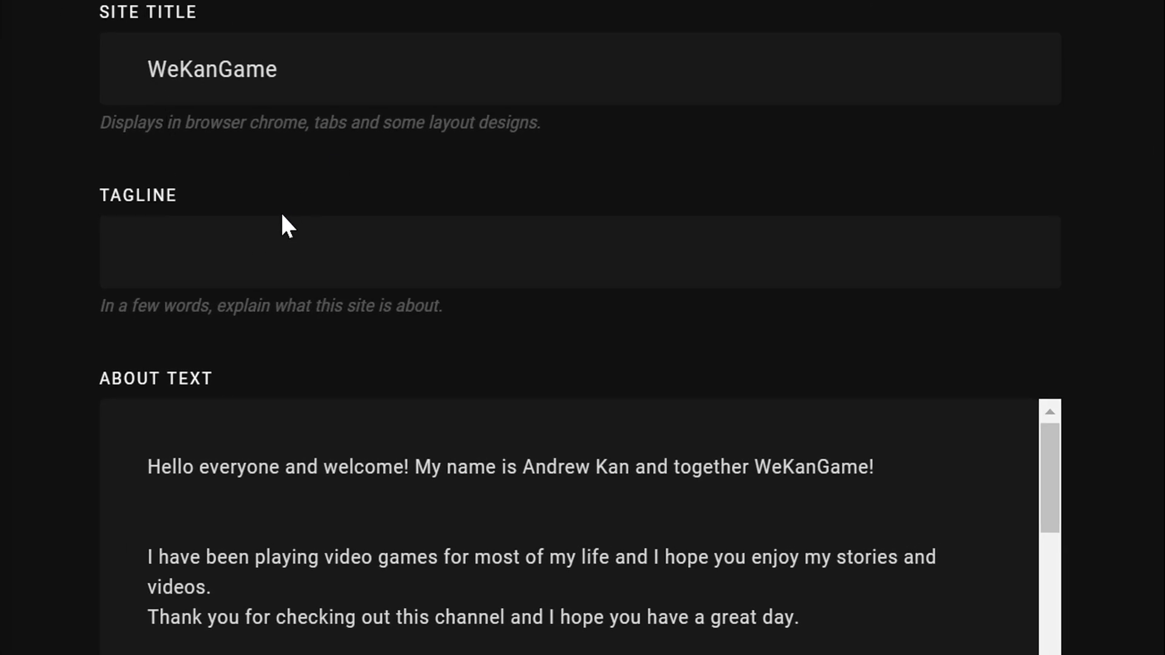
click(258, 243)
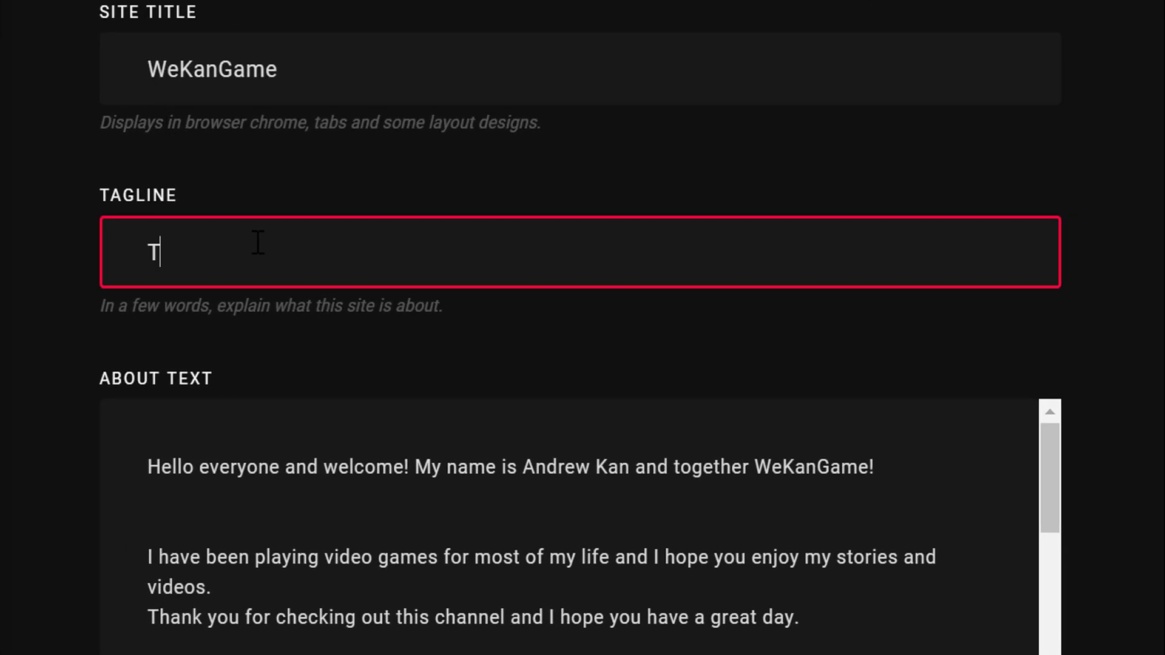
text(ther WeK)
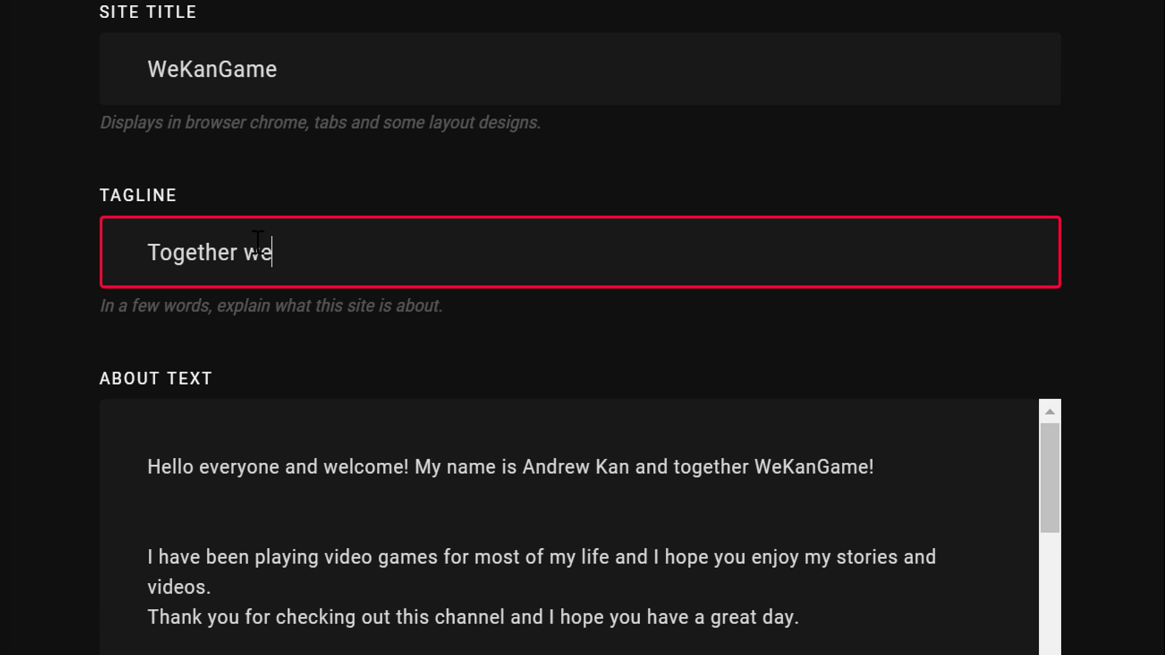
text(anGame)
scroll(62, 322, down, 5)
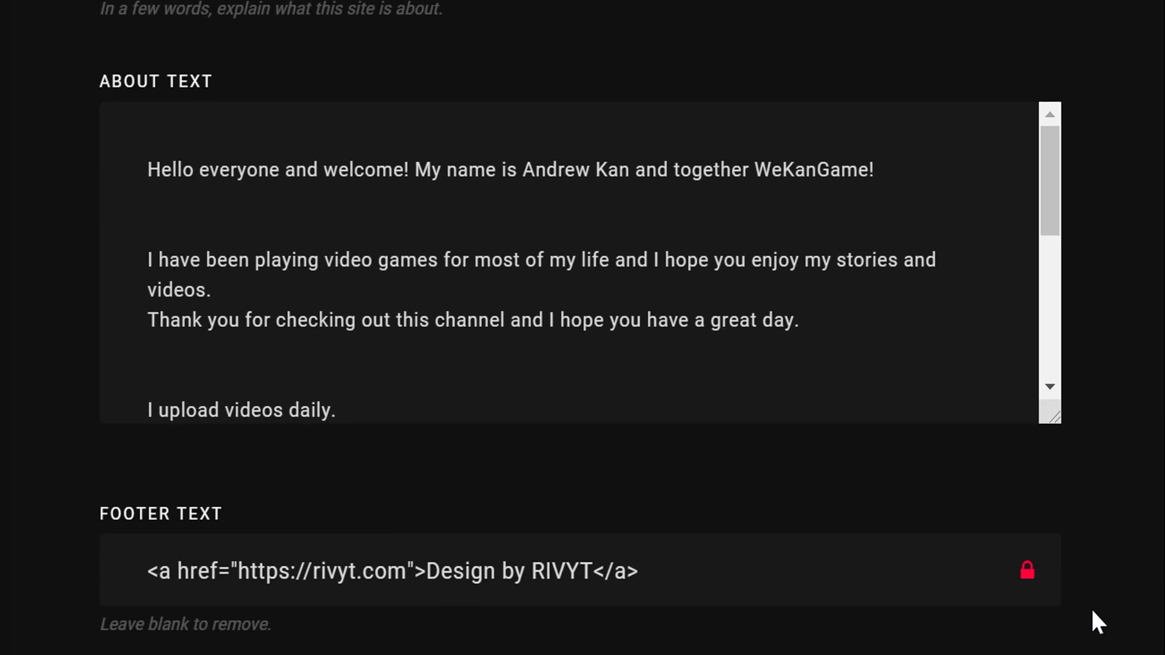
mouse_move(1024, 578)
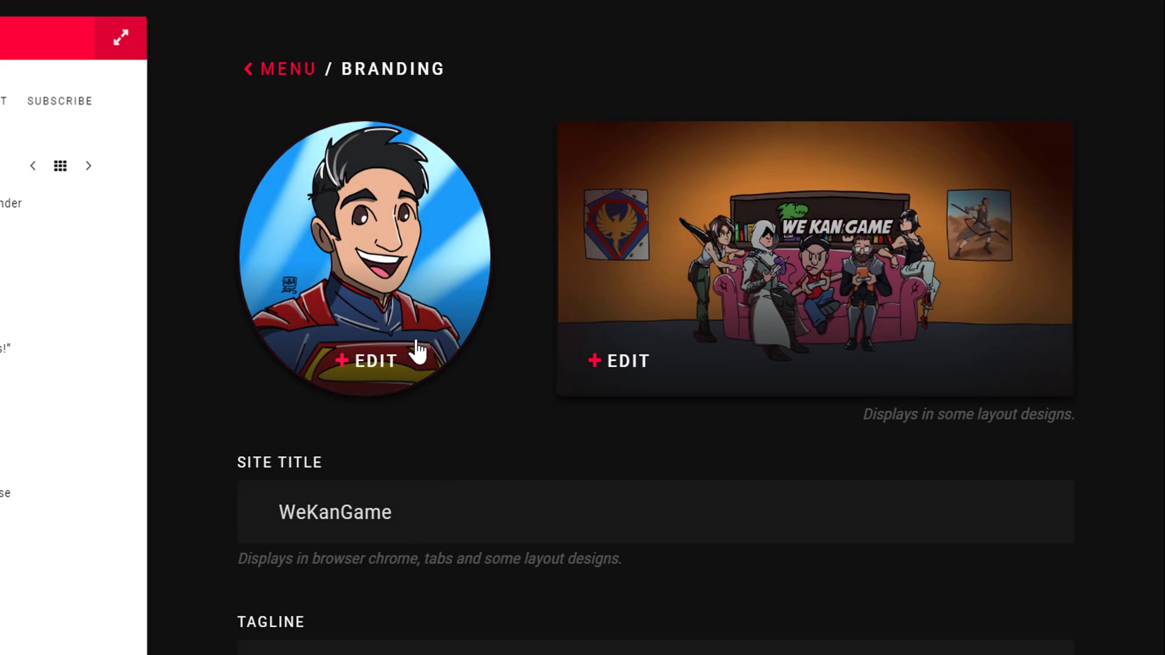
Review the Design + Options page with Refined still active, then return to the main MENU.
click(271, 76)
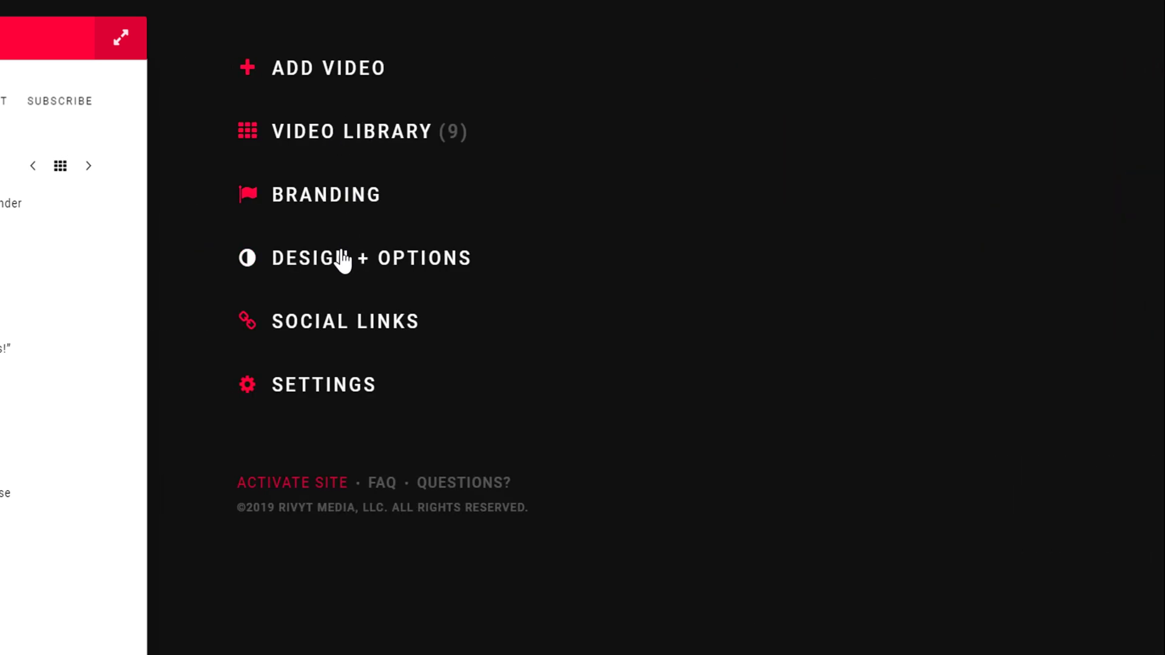
click(343, 260)
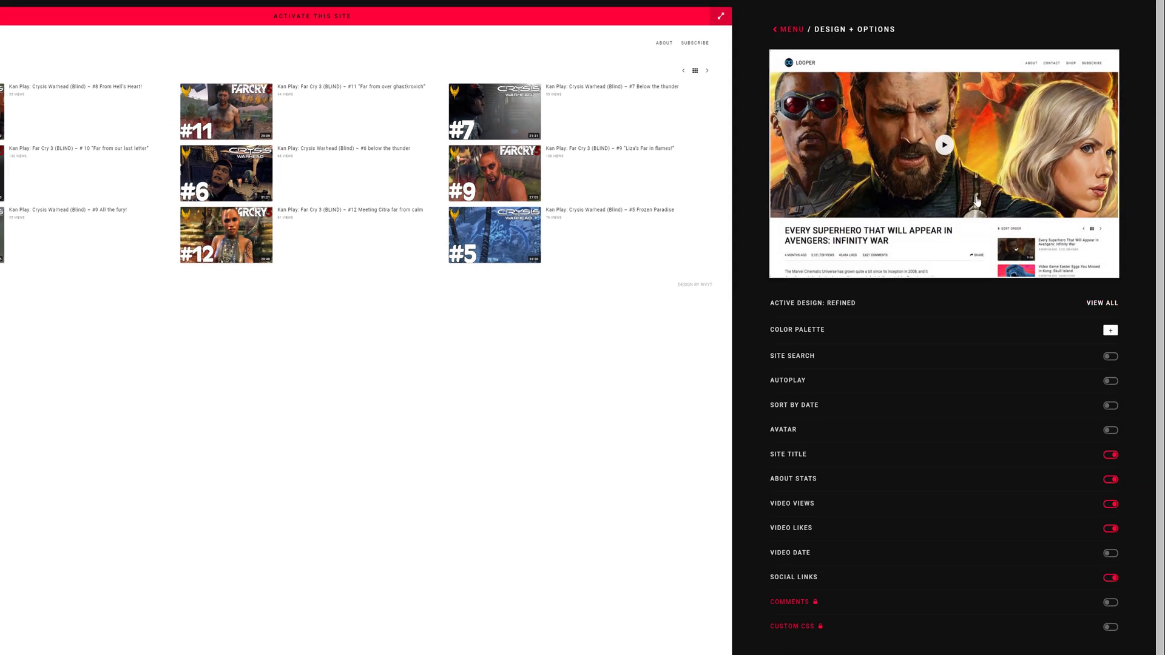
click(802, 31)
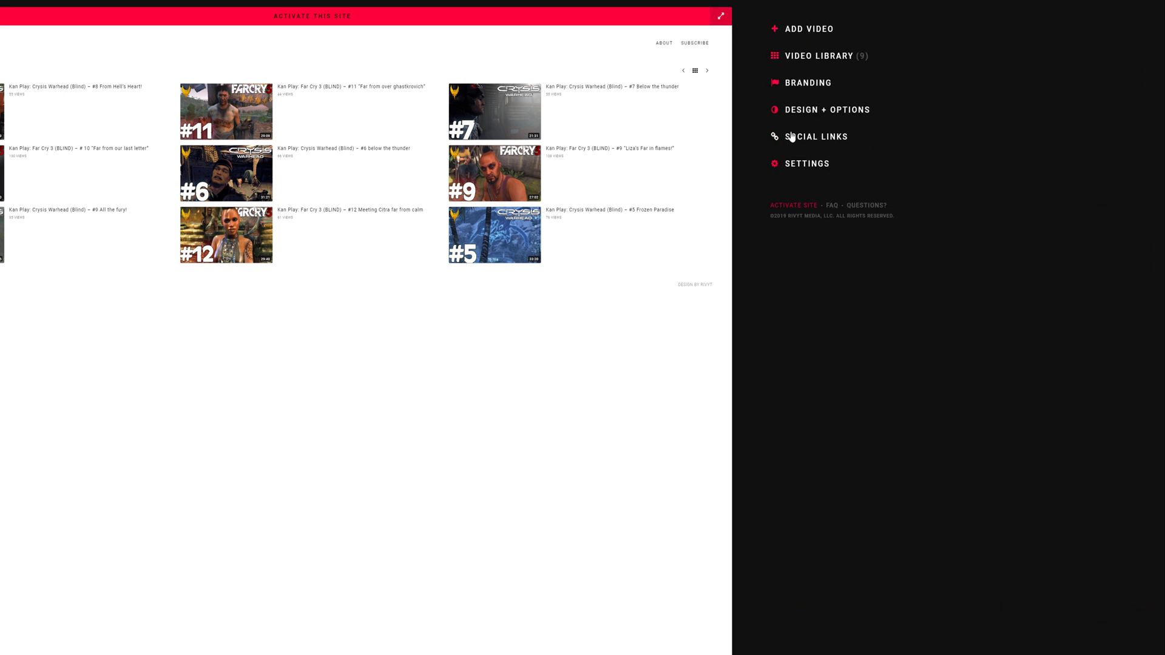
Enter the Facebook Page ID and the Twitter and Instagram usernames, then test the Twitter icon in the preview.
click(791, 137)
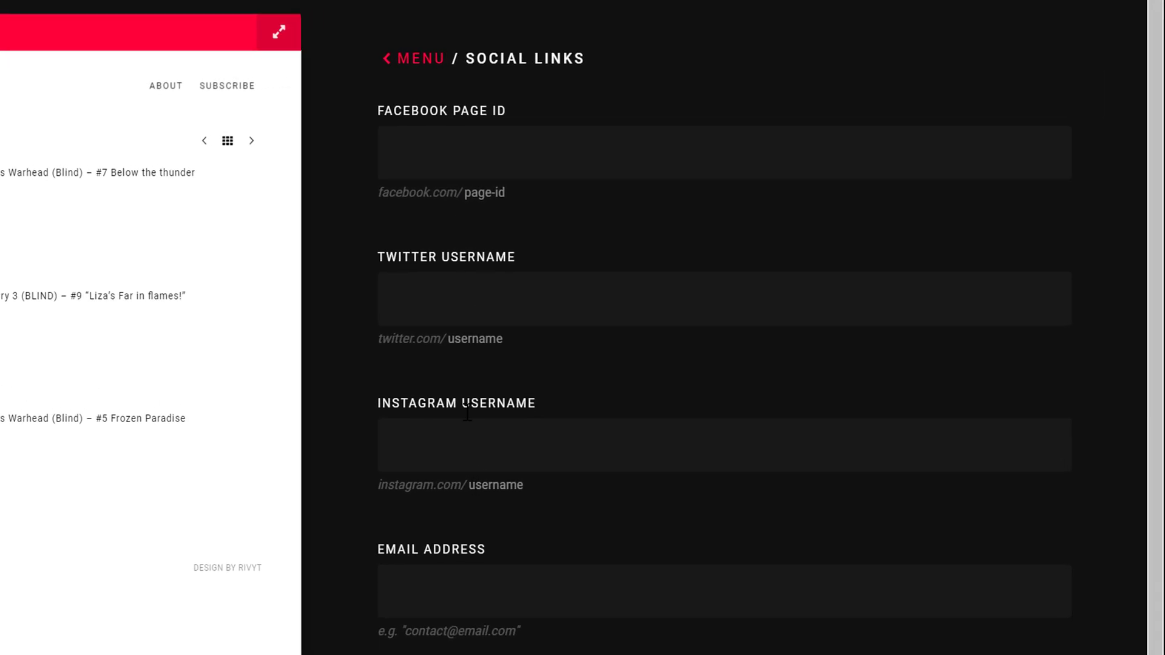
scroll(723, 327, down, 10)
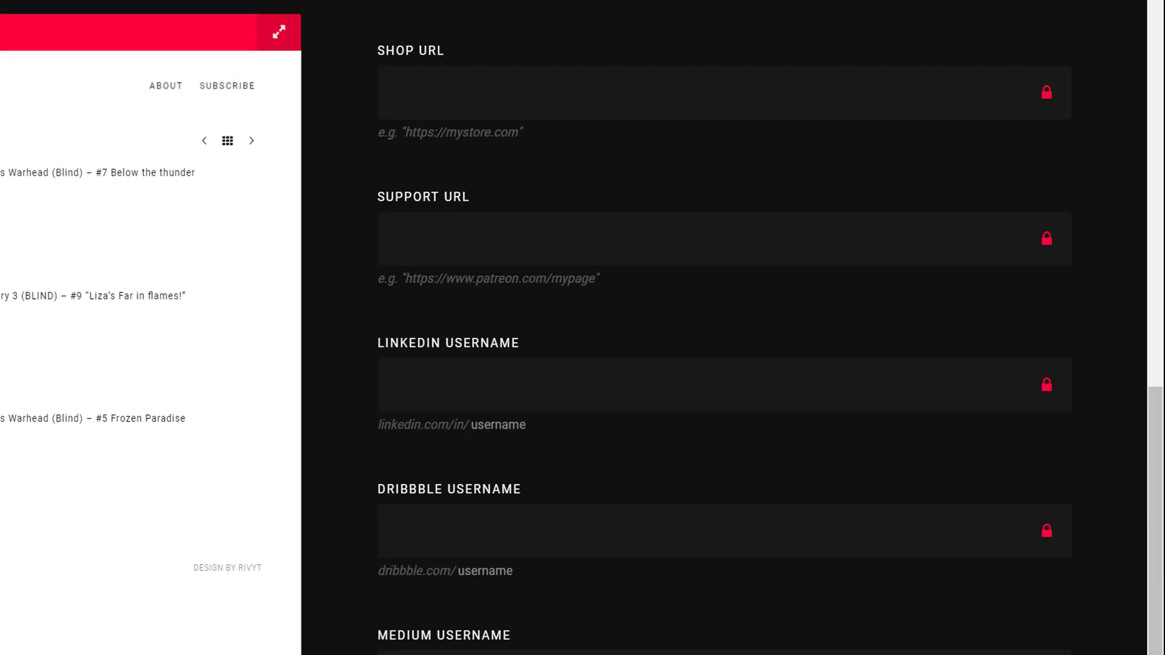
scroll(724, 328, up, 10)
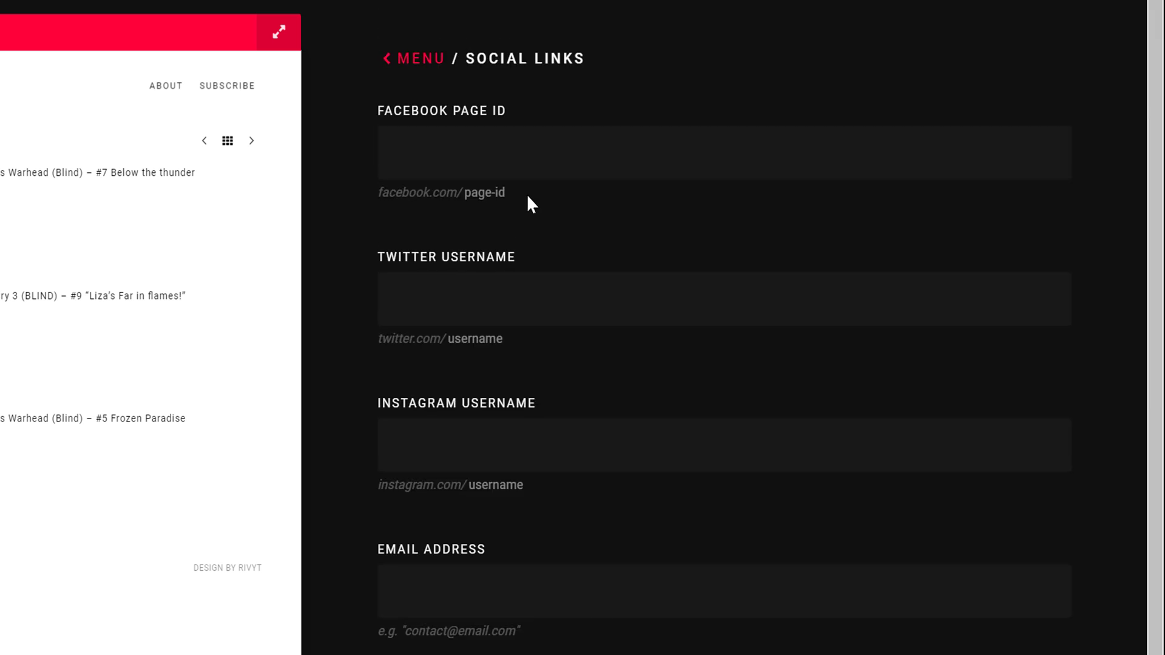
click(528, 170)
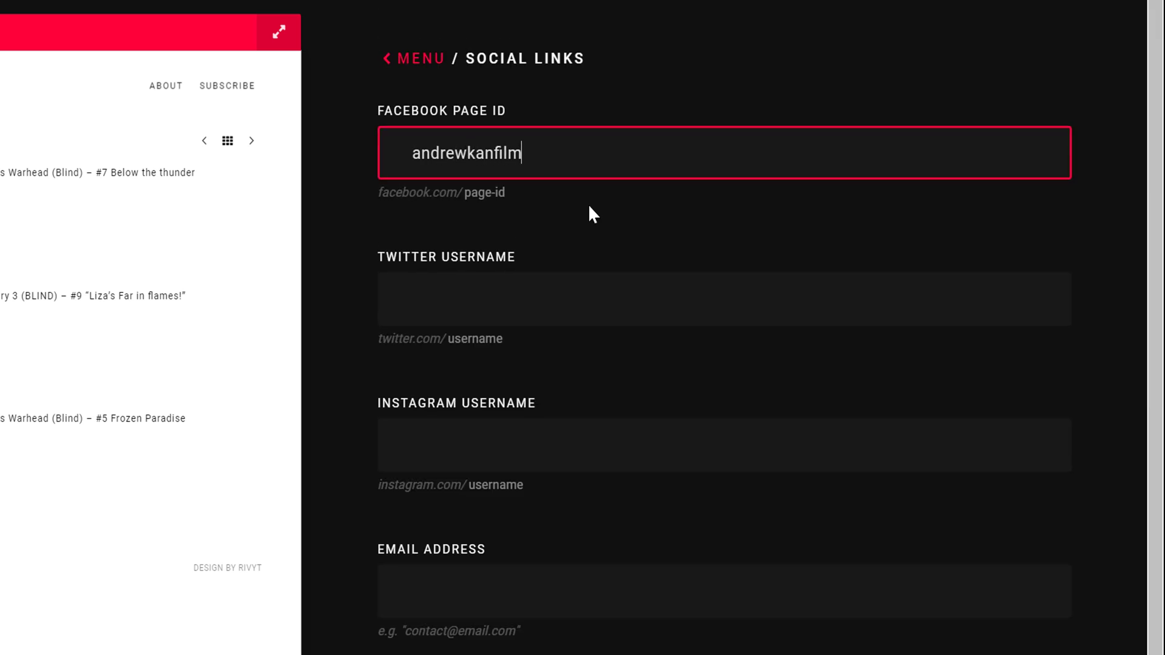
click(538, 298)
text(andrewkanfilm)
click(597, 446)
text(andrew)
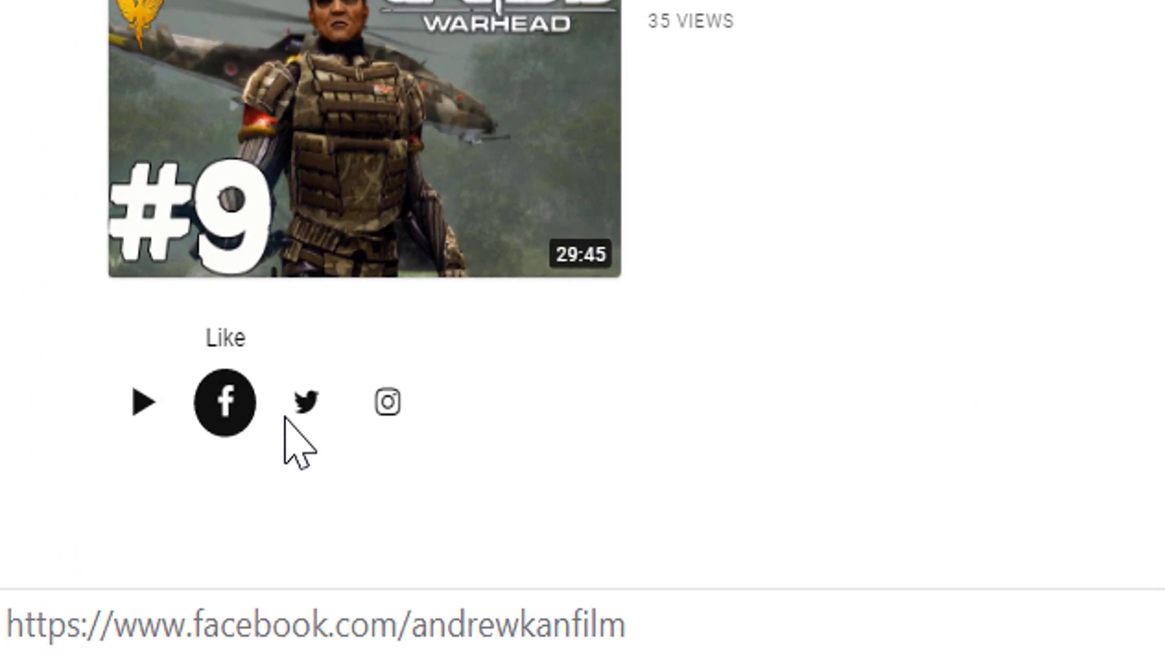
click(304, 405)
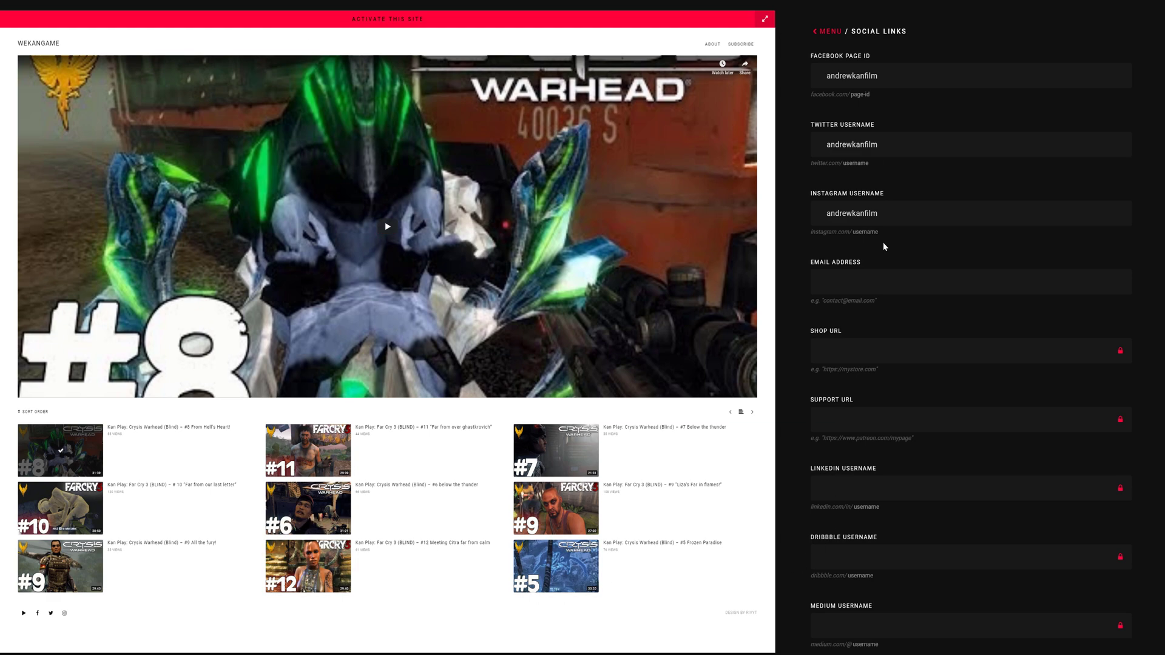
click(828, 31)
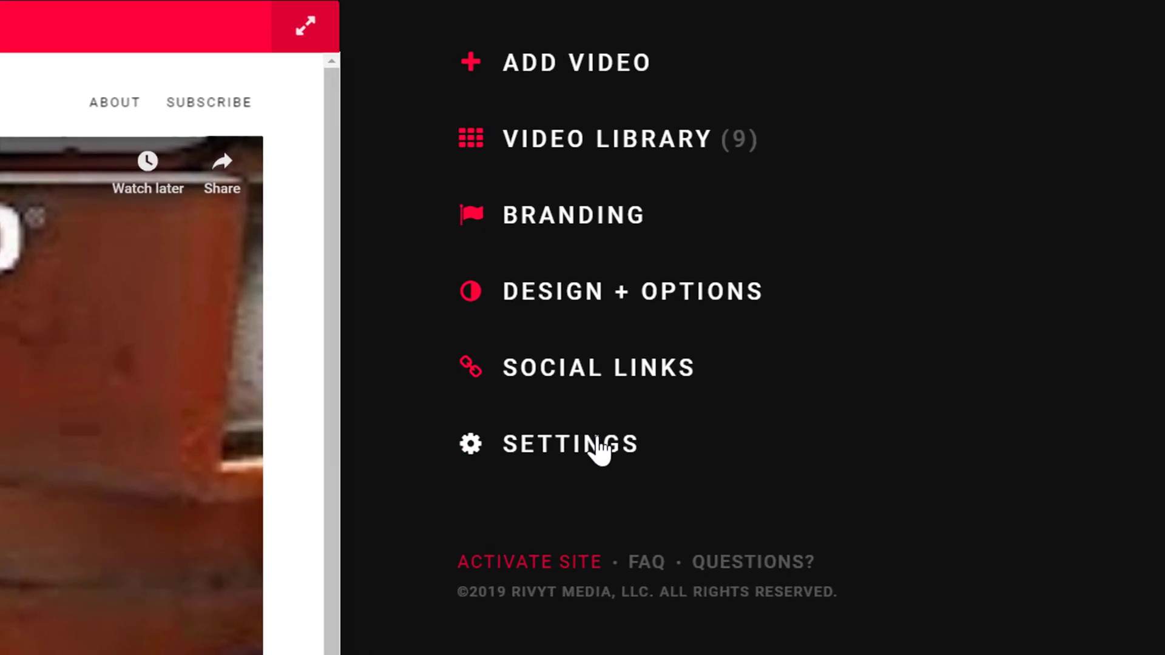
Open Settings, then open the KAN LIVE live-stream video beside the example site's live chat.
click(598, 442)
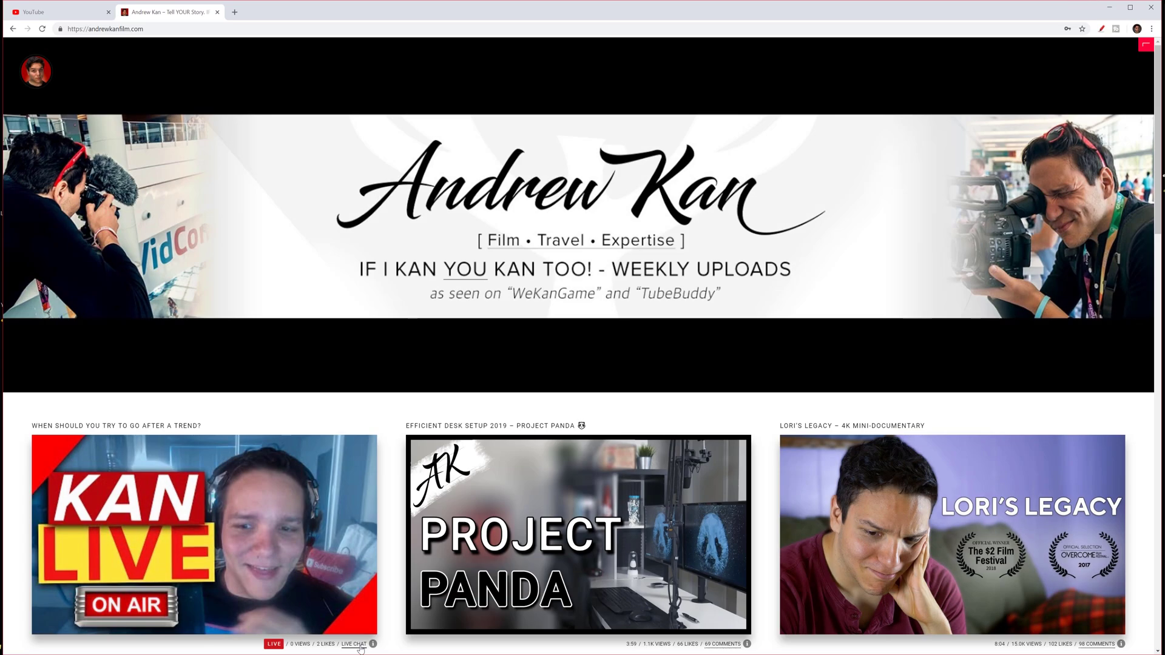
click(360, 646)
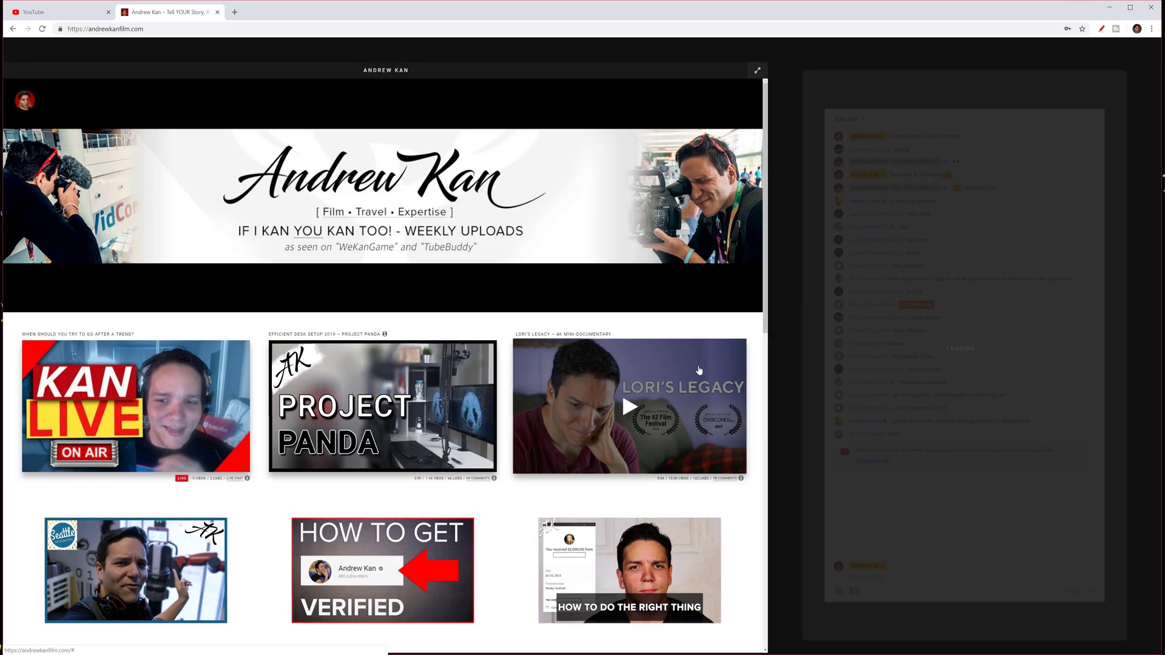
click(91, 420)
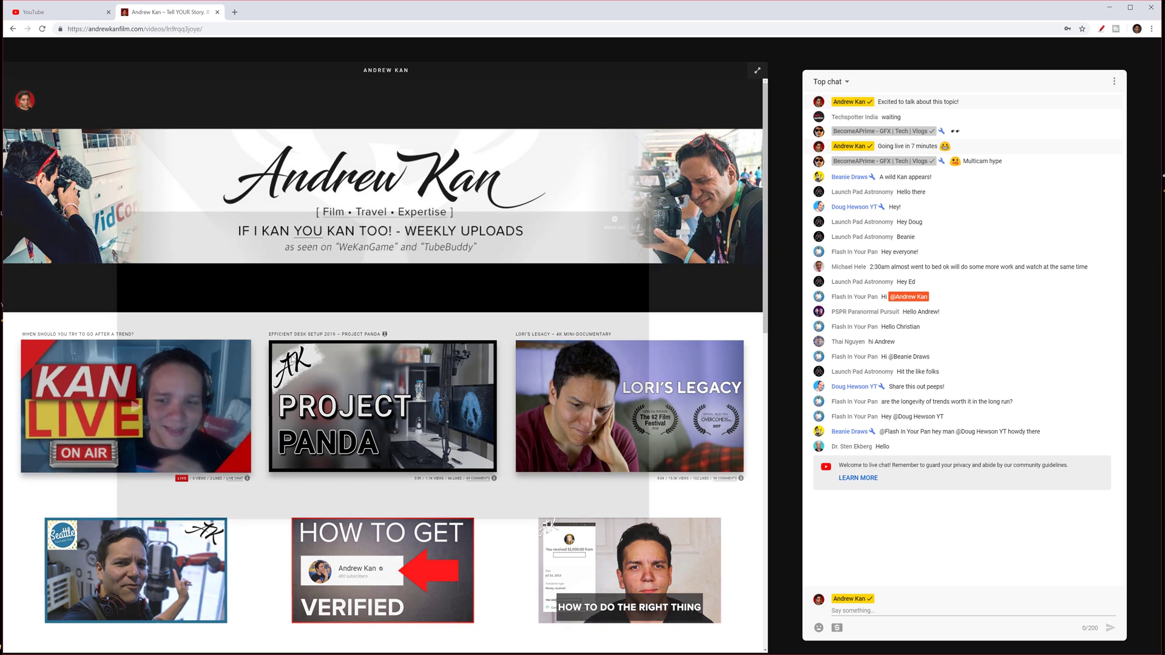
Start the live-stream video, turn Auto-Link Text ON, and try Site Profiles before switching it OFF.
click(391, 371)
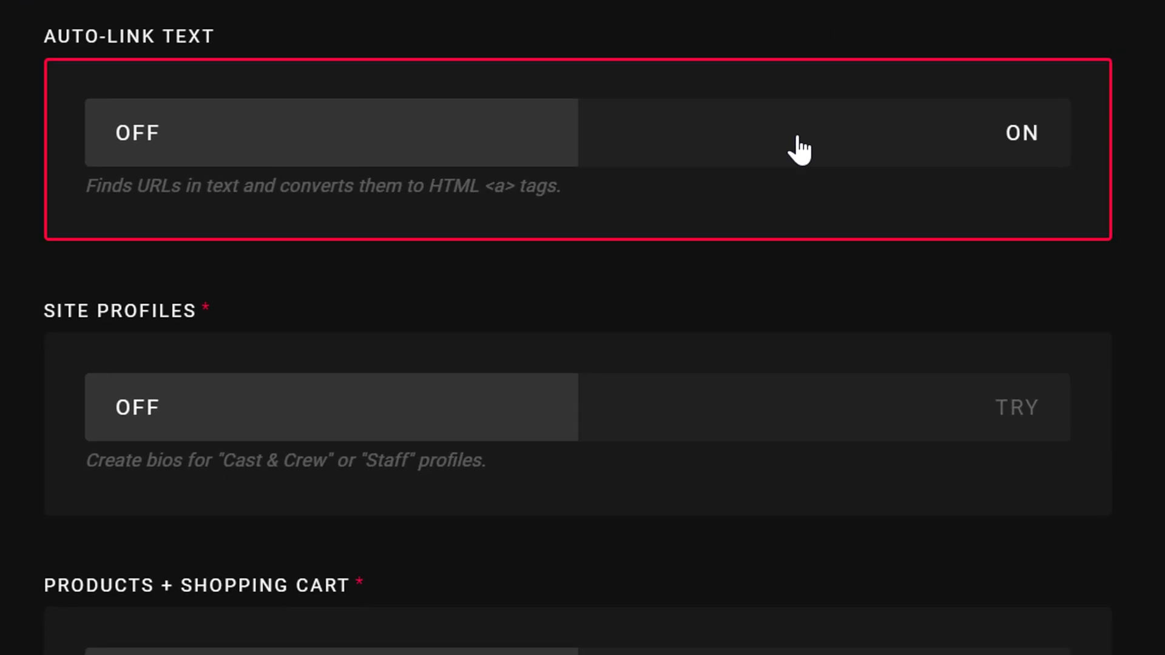
click(800, 149)
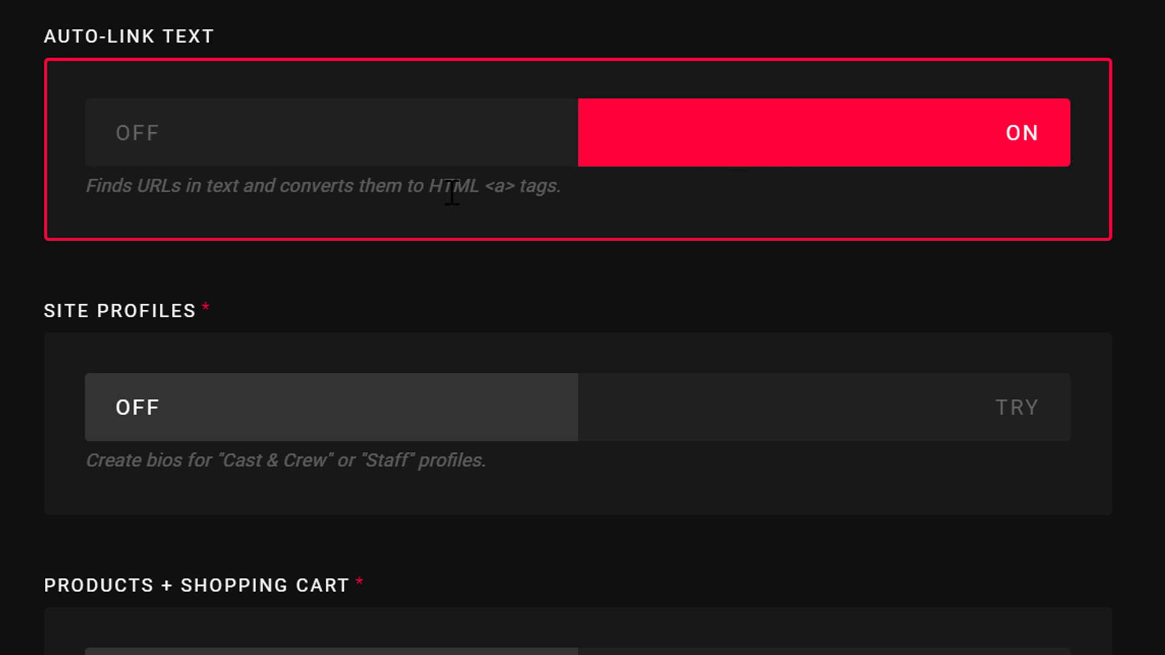
click(708, 424)
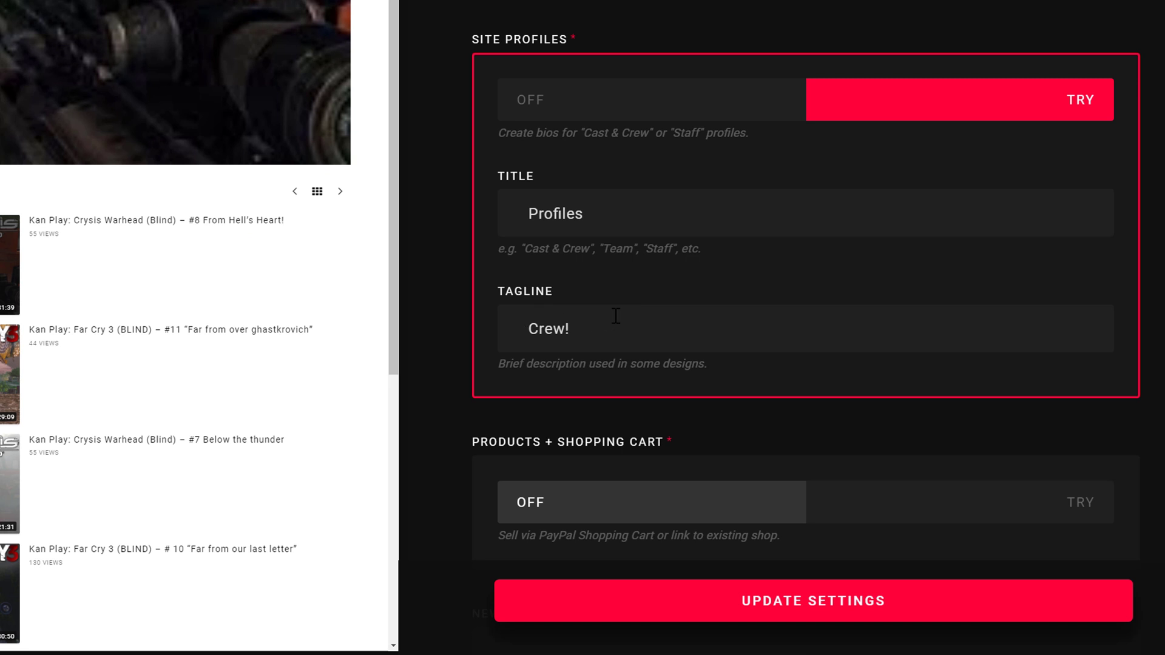
click(647, 107)
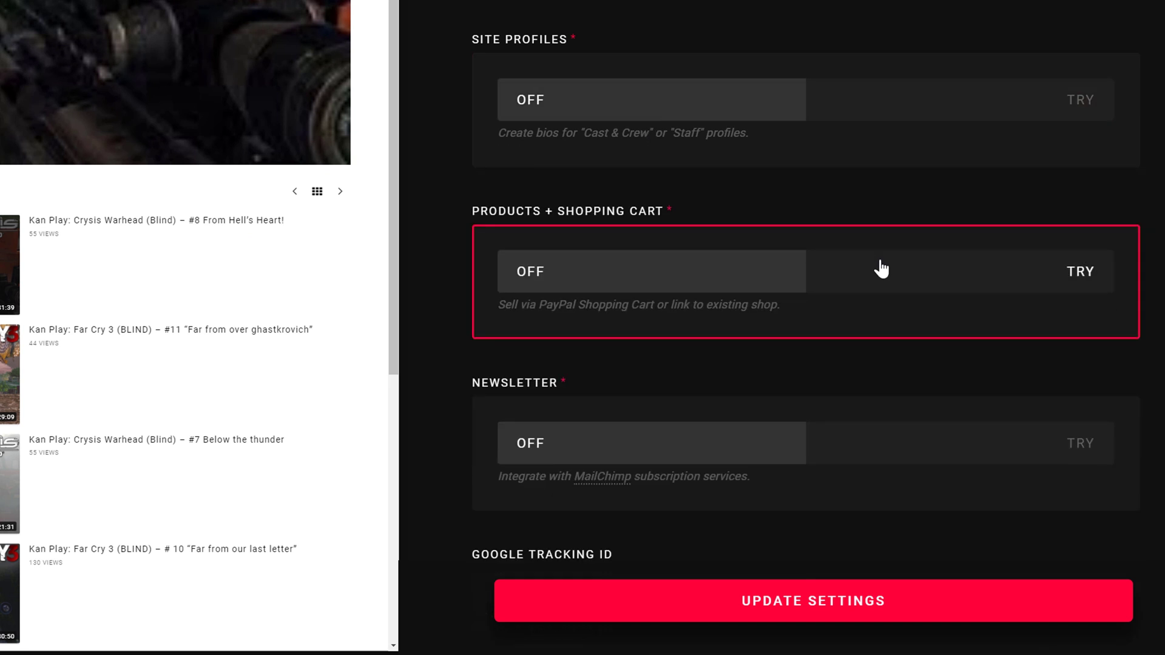
Try Products + Shopping Cart and Newsletter, return both to OFF, then go to andrewkanfilm.com.
click(876, 265)
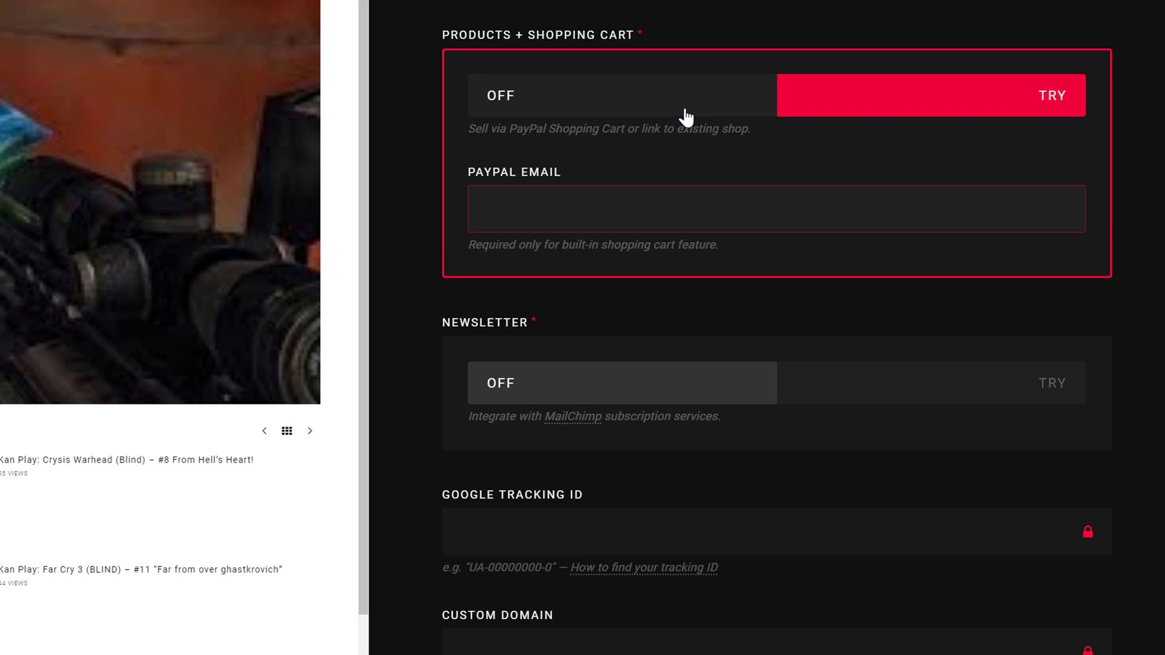
click(681, 110)
click(855, 303)
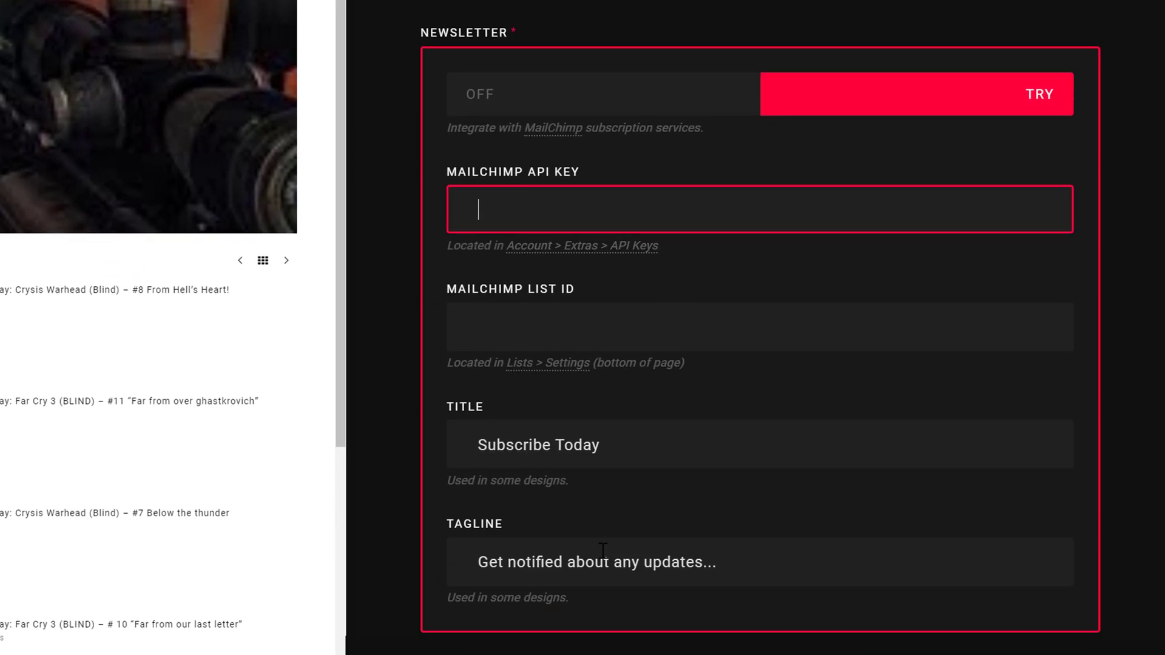
click(603, 100)
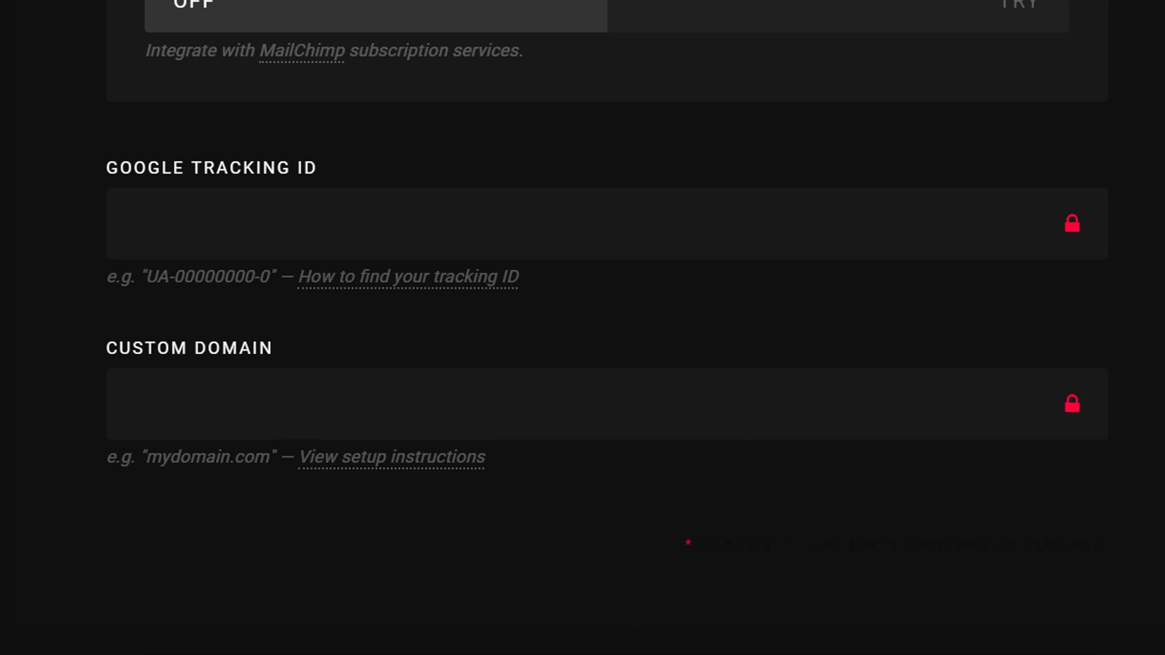
text(ANDREWKANFILM.CO)
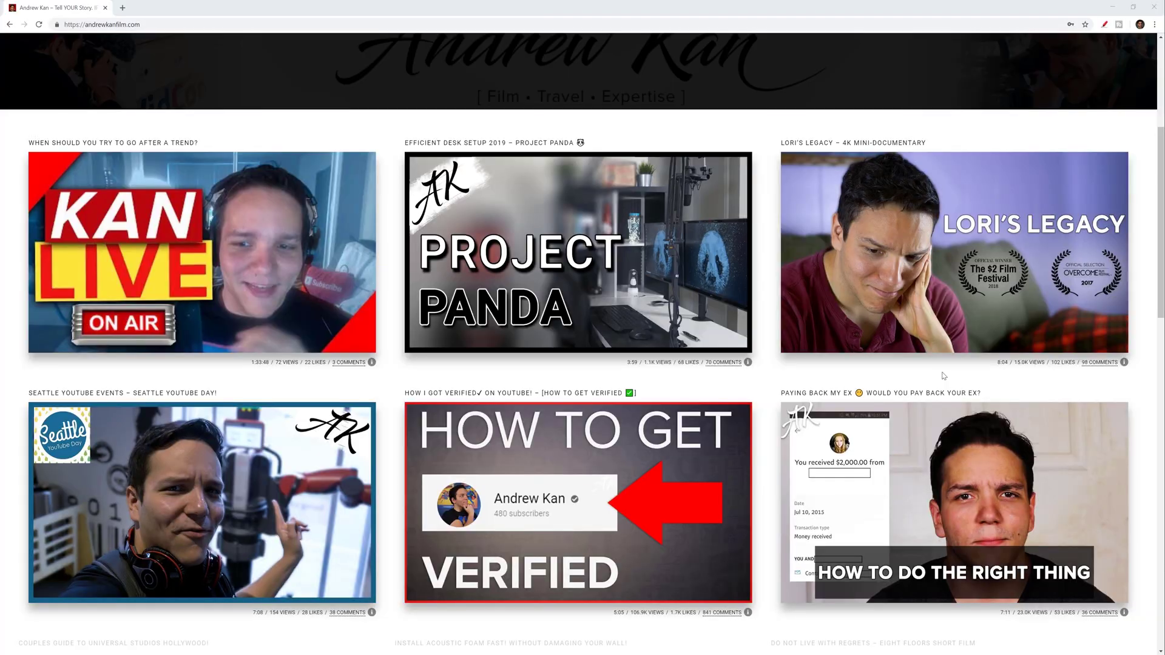
Open the Lori's Legacy 4K mini-documentary in a lightbox on the example site.
scroll(945, 372, up, 5)
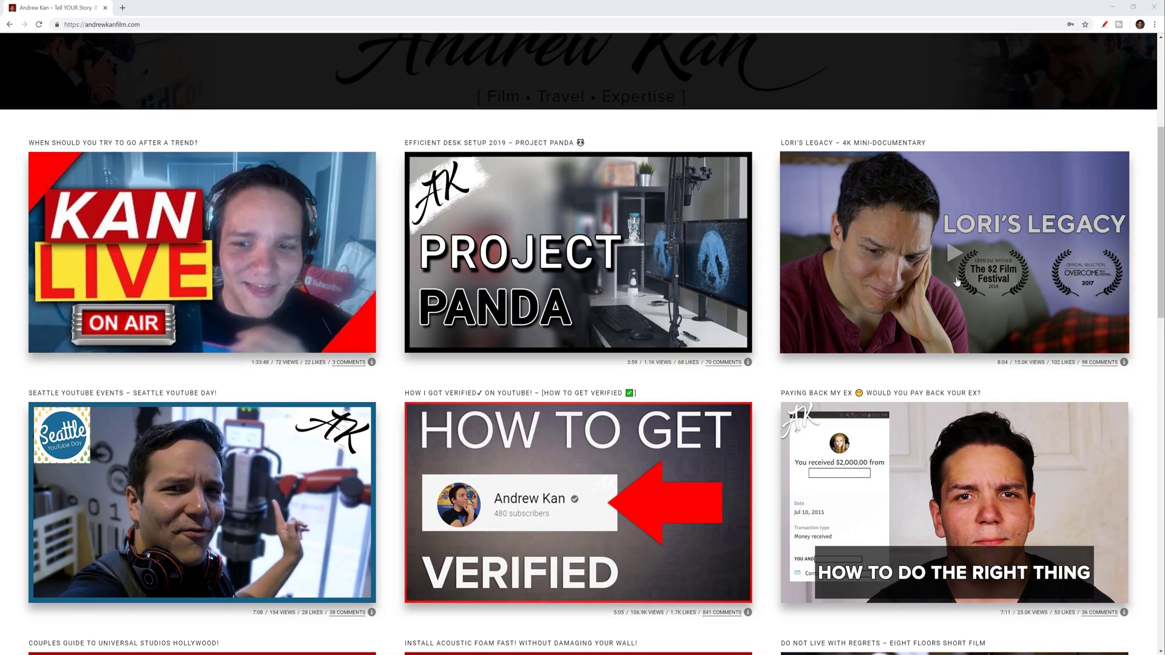
click(954, 270)
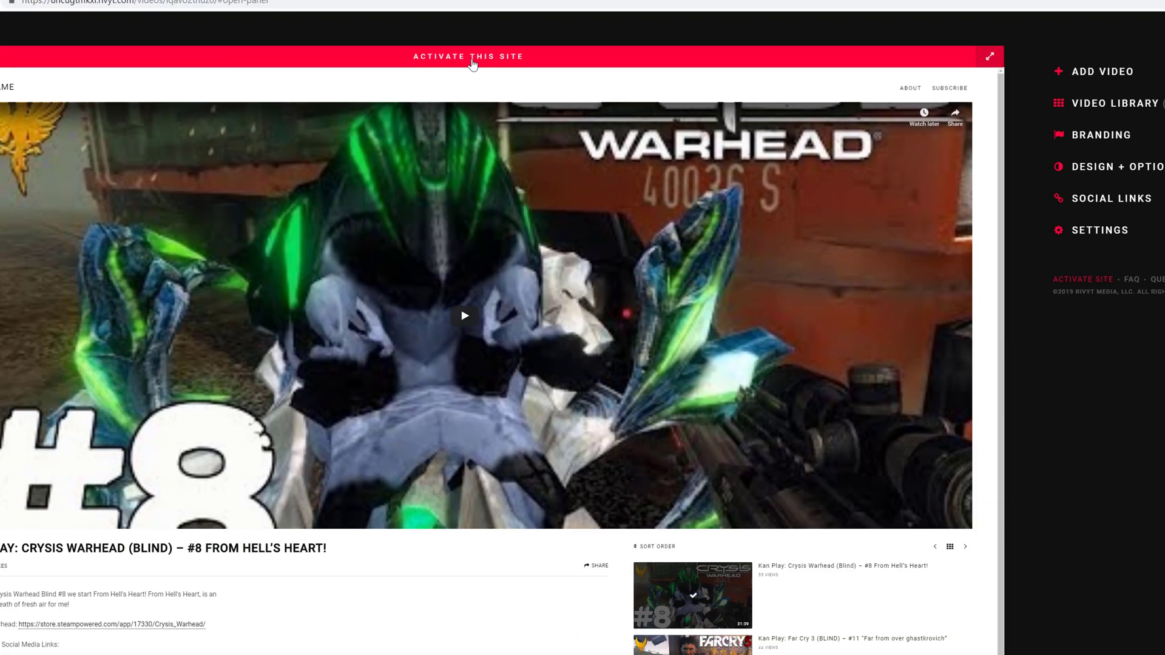
Activate the site on the free Basic plan at wekangame.rivyt.com and enter the channel's e-mail address.
click(472, 63)
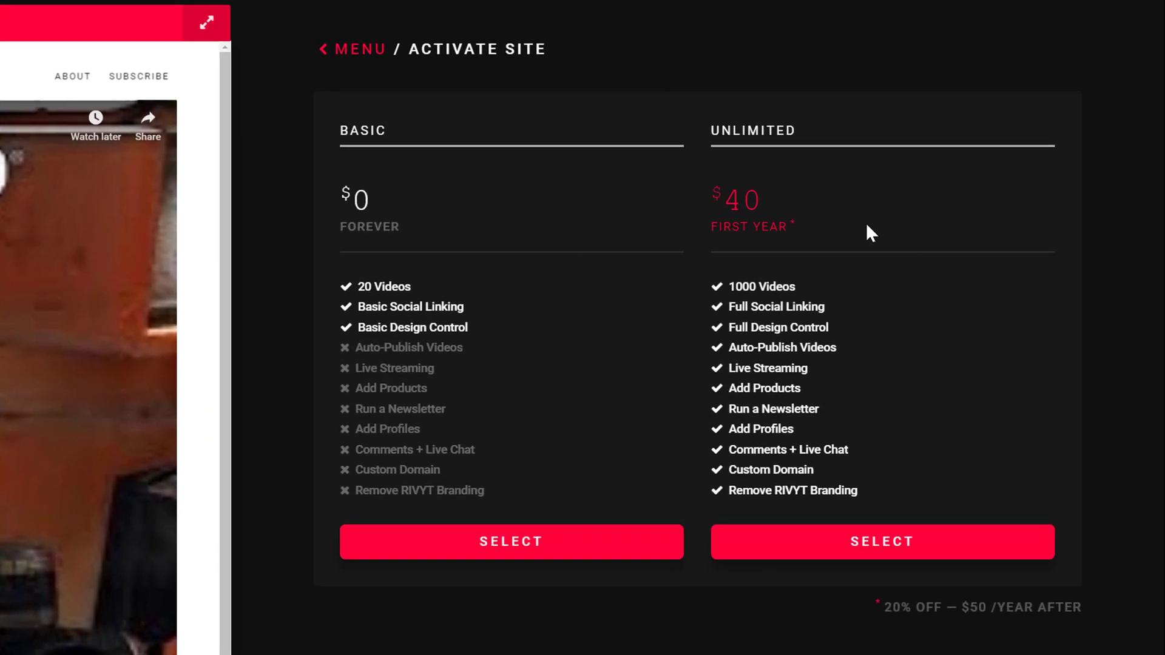
click(581, 550)
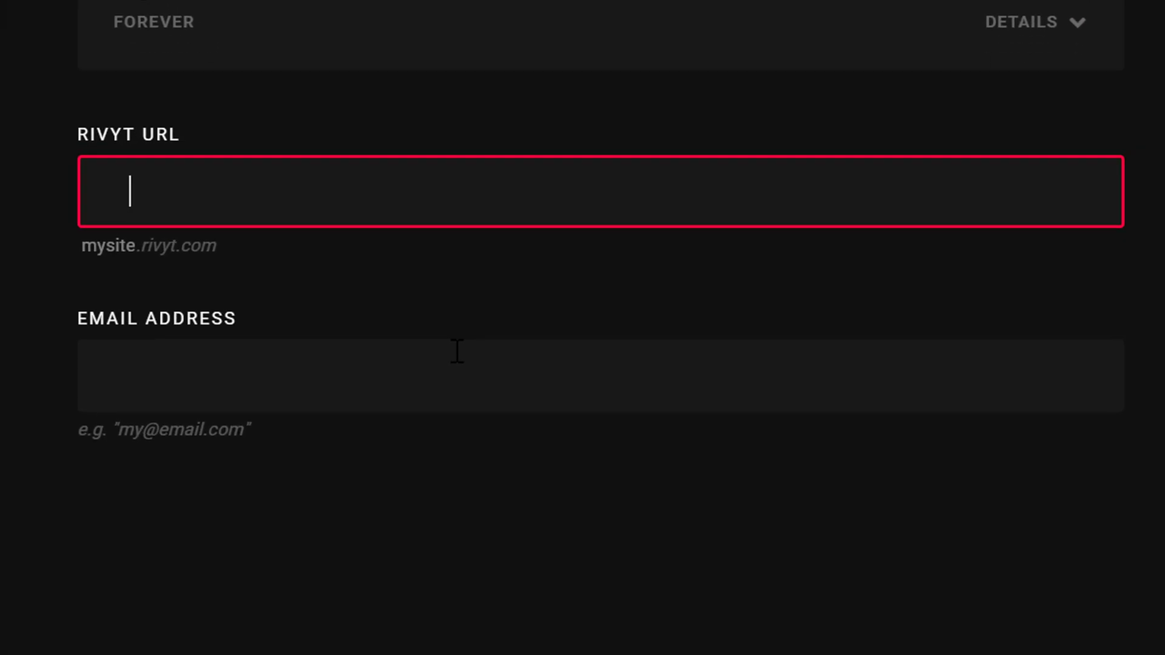
text(wekangame)
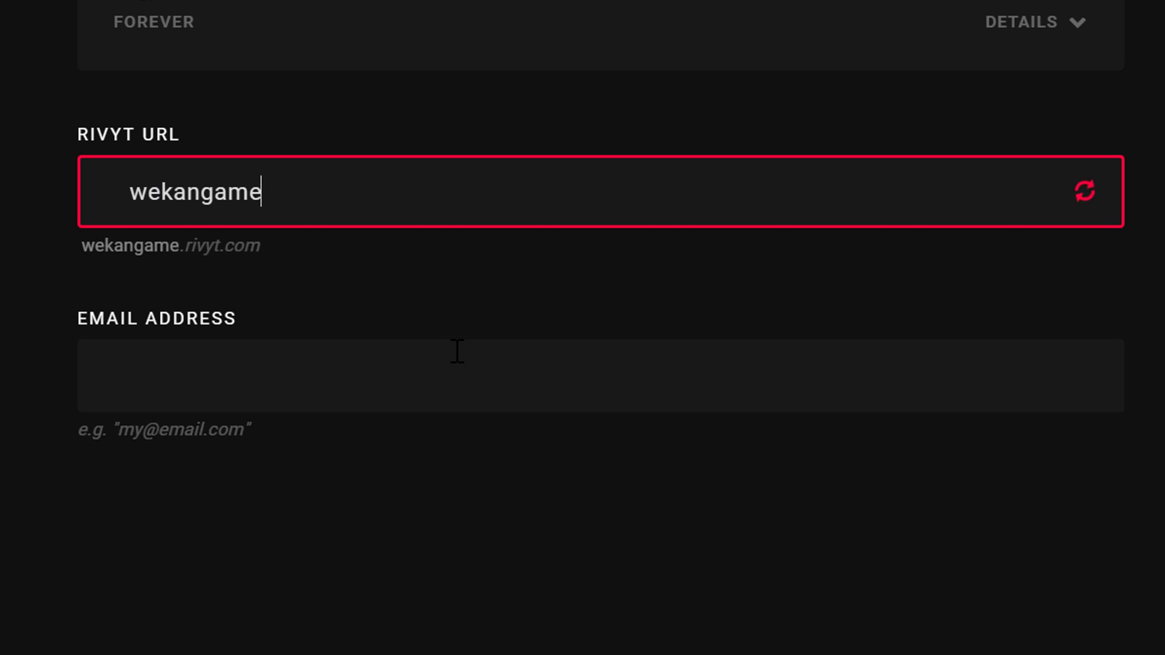
click(309, 392)
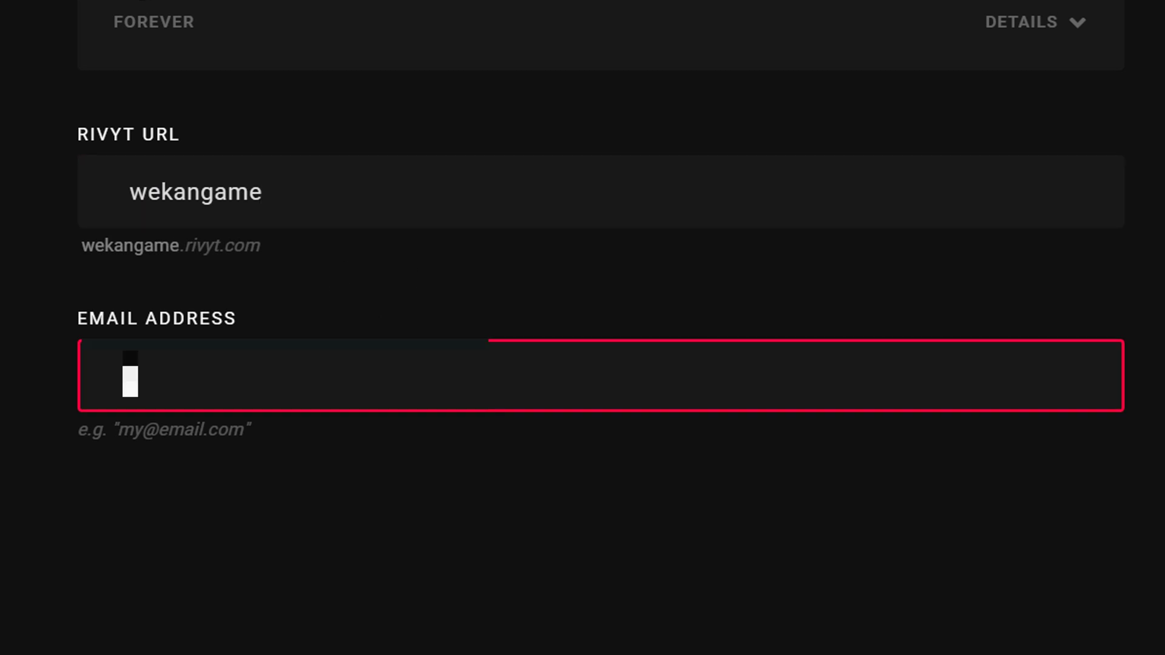
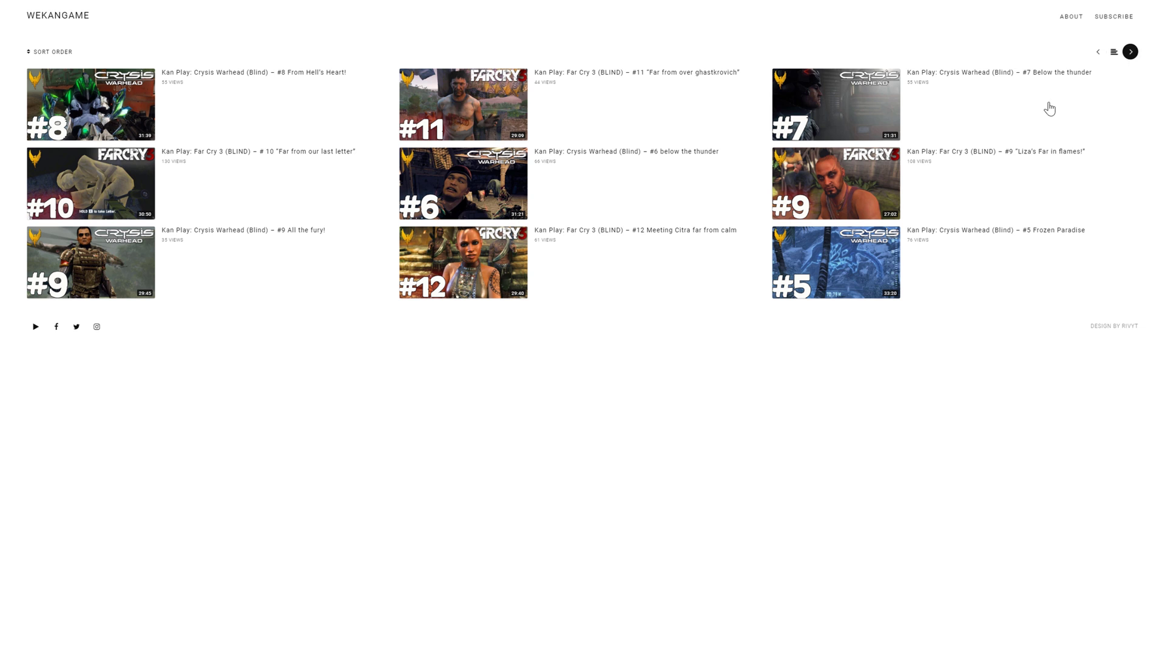
Show the #8 From Hell's Heart! video page with a grid playlist, then open Design + Options.
click(169, 116)
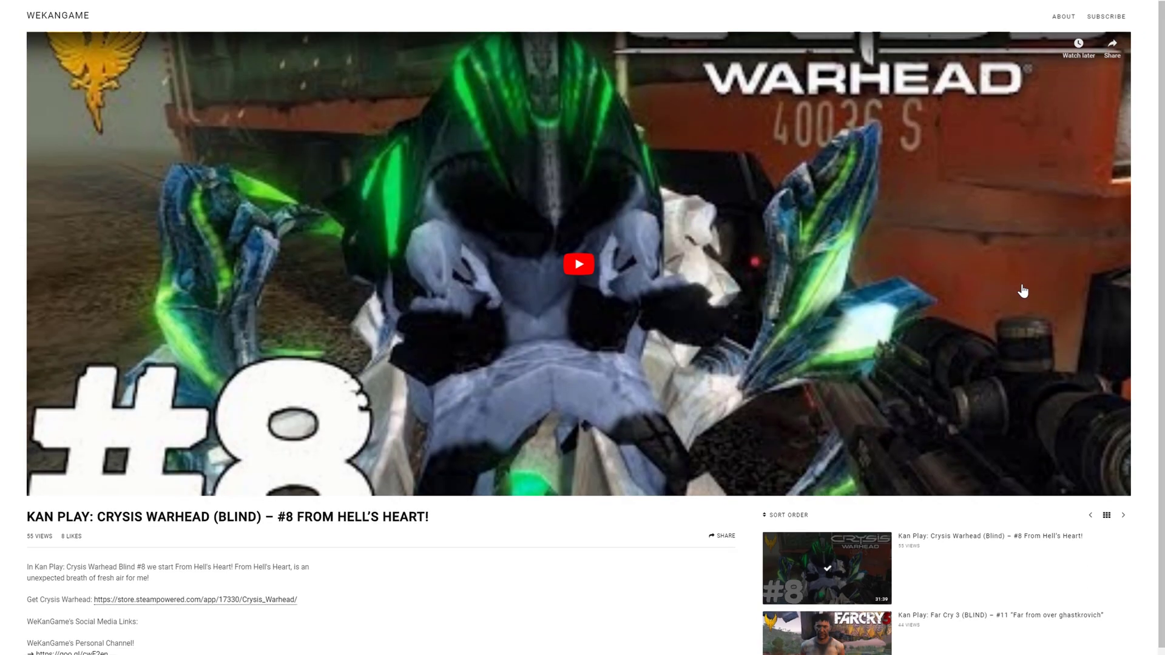
click(1106, 515)
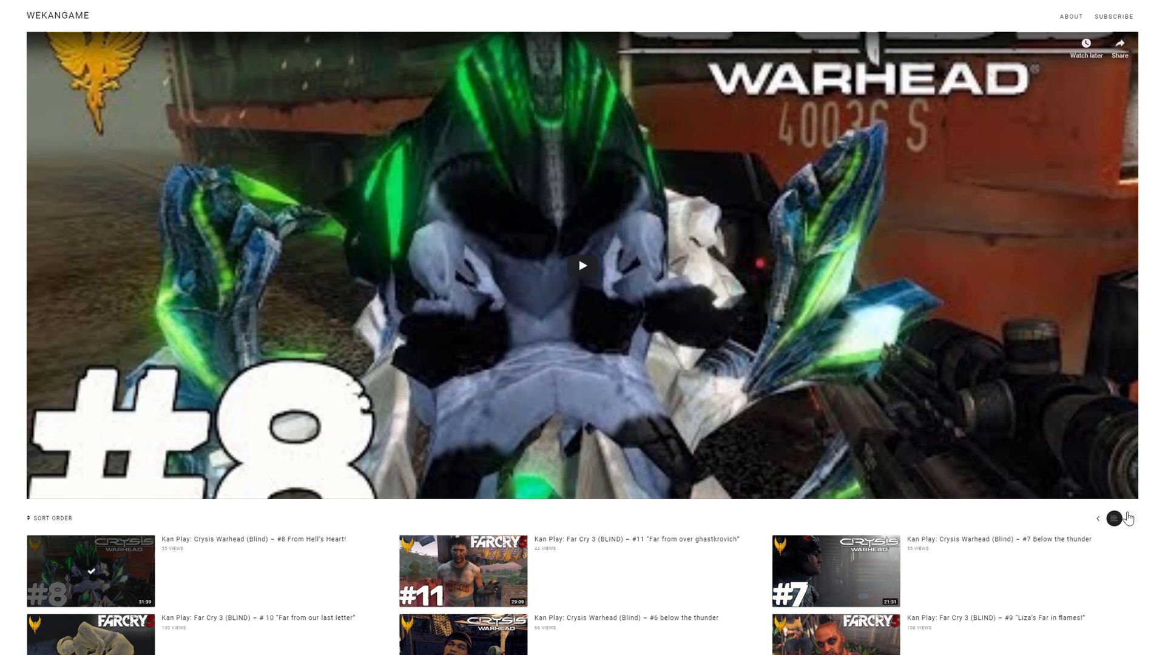
key(Escape)
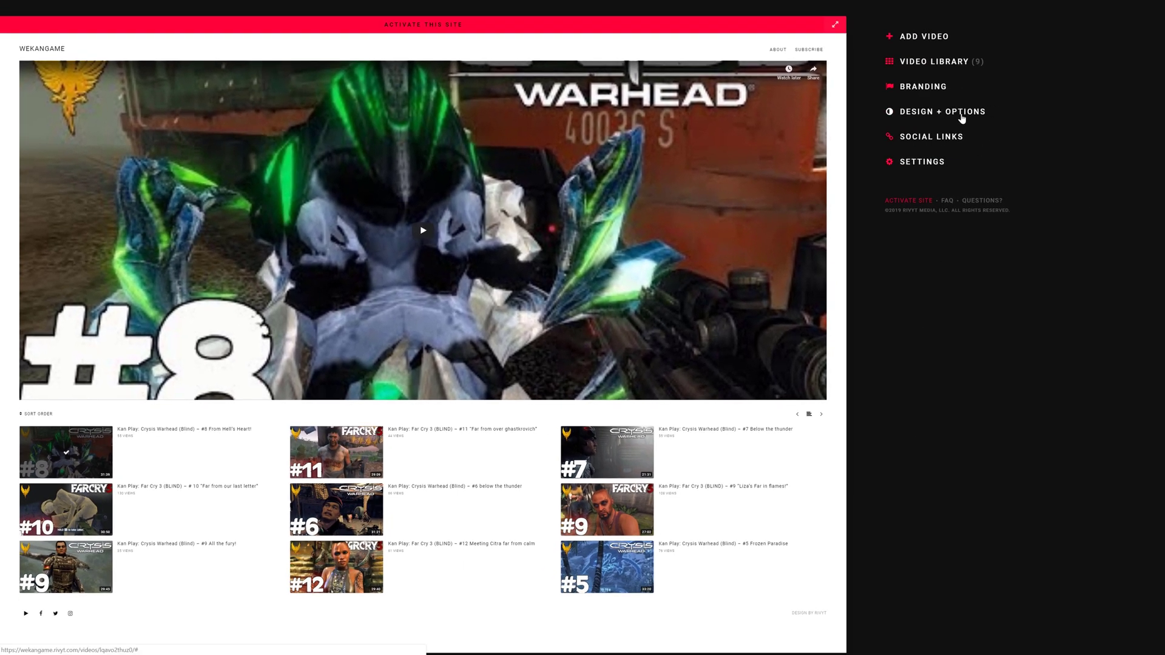
click(962, 115)
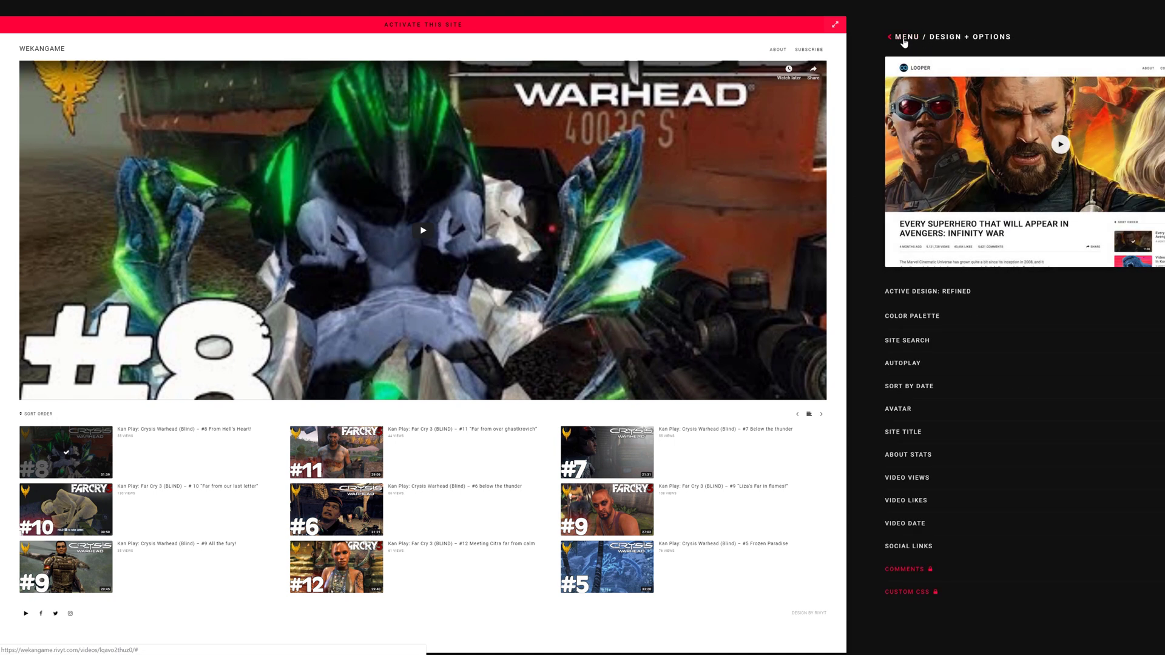